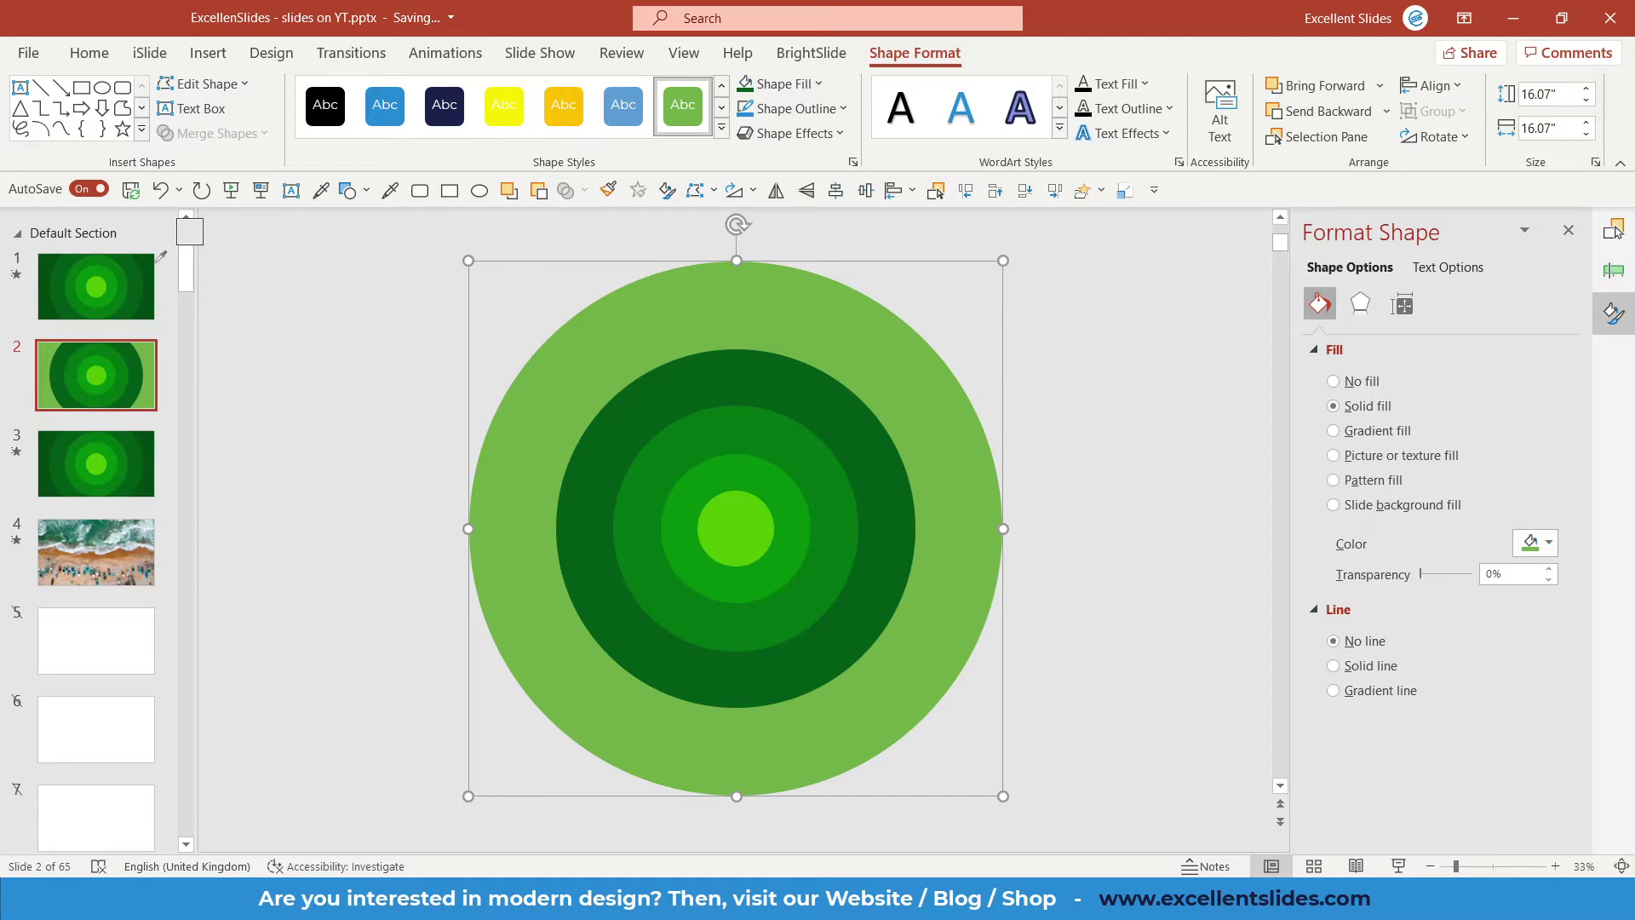
Fill the outermost circle with the dark green sampled from the edge of slide 1's thumbnail and preview the slide full screen.
left_click(143, 258)
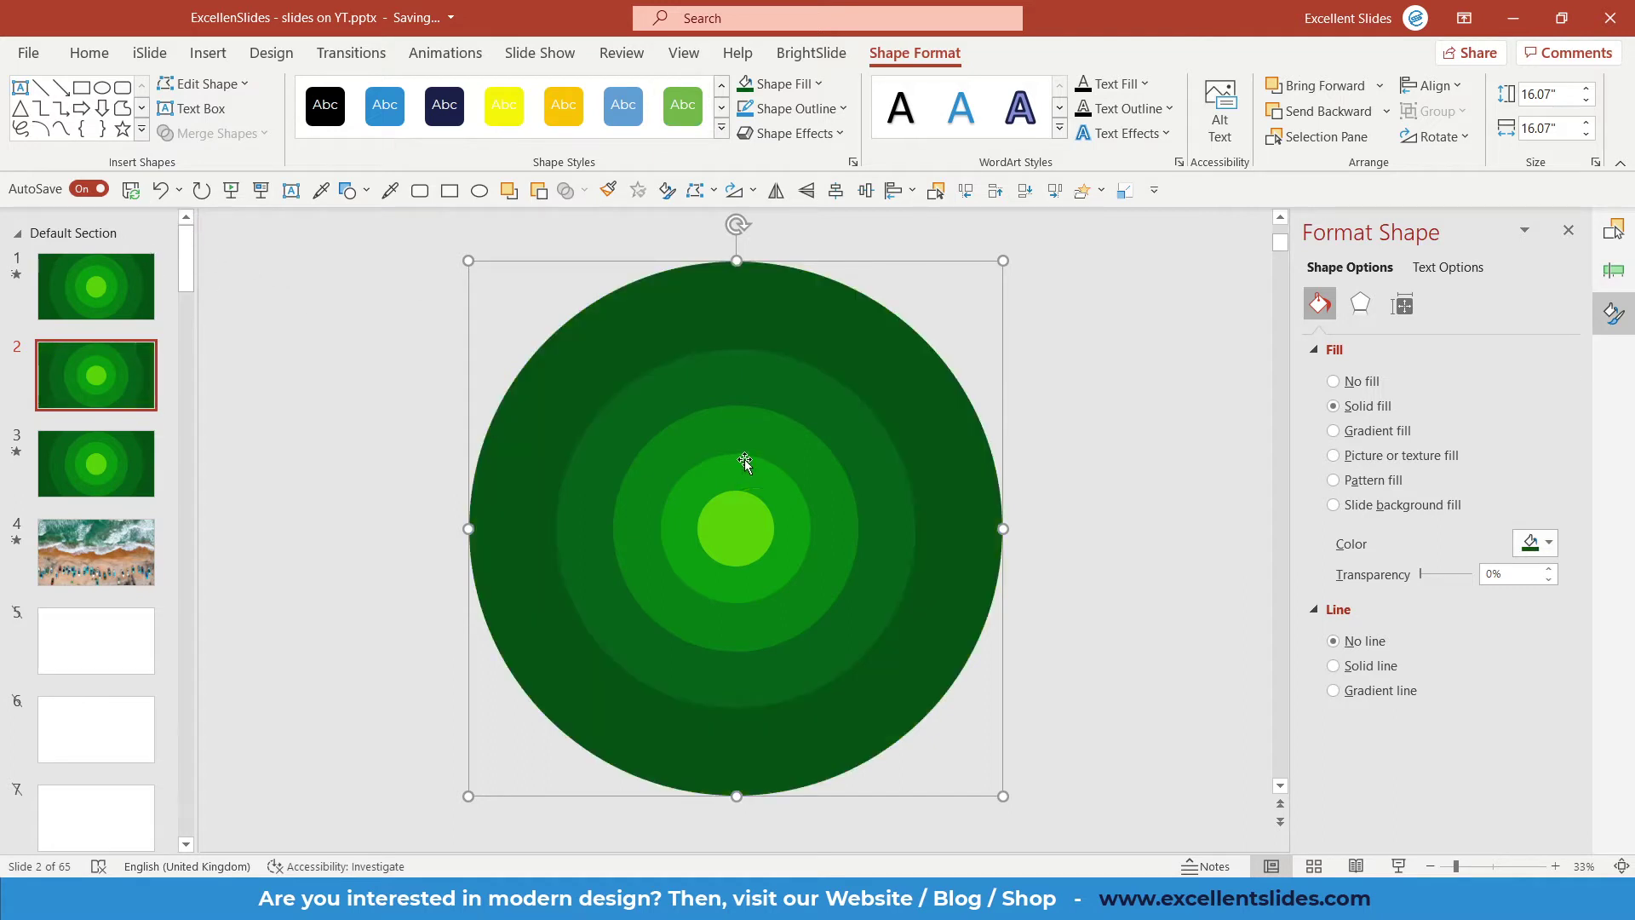
left_click(260, 188)
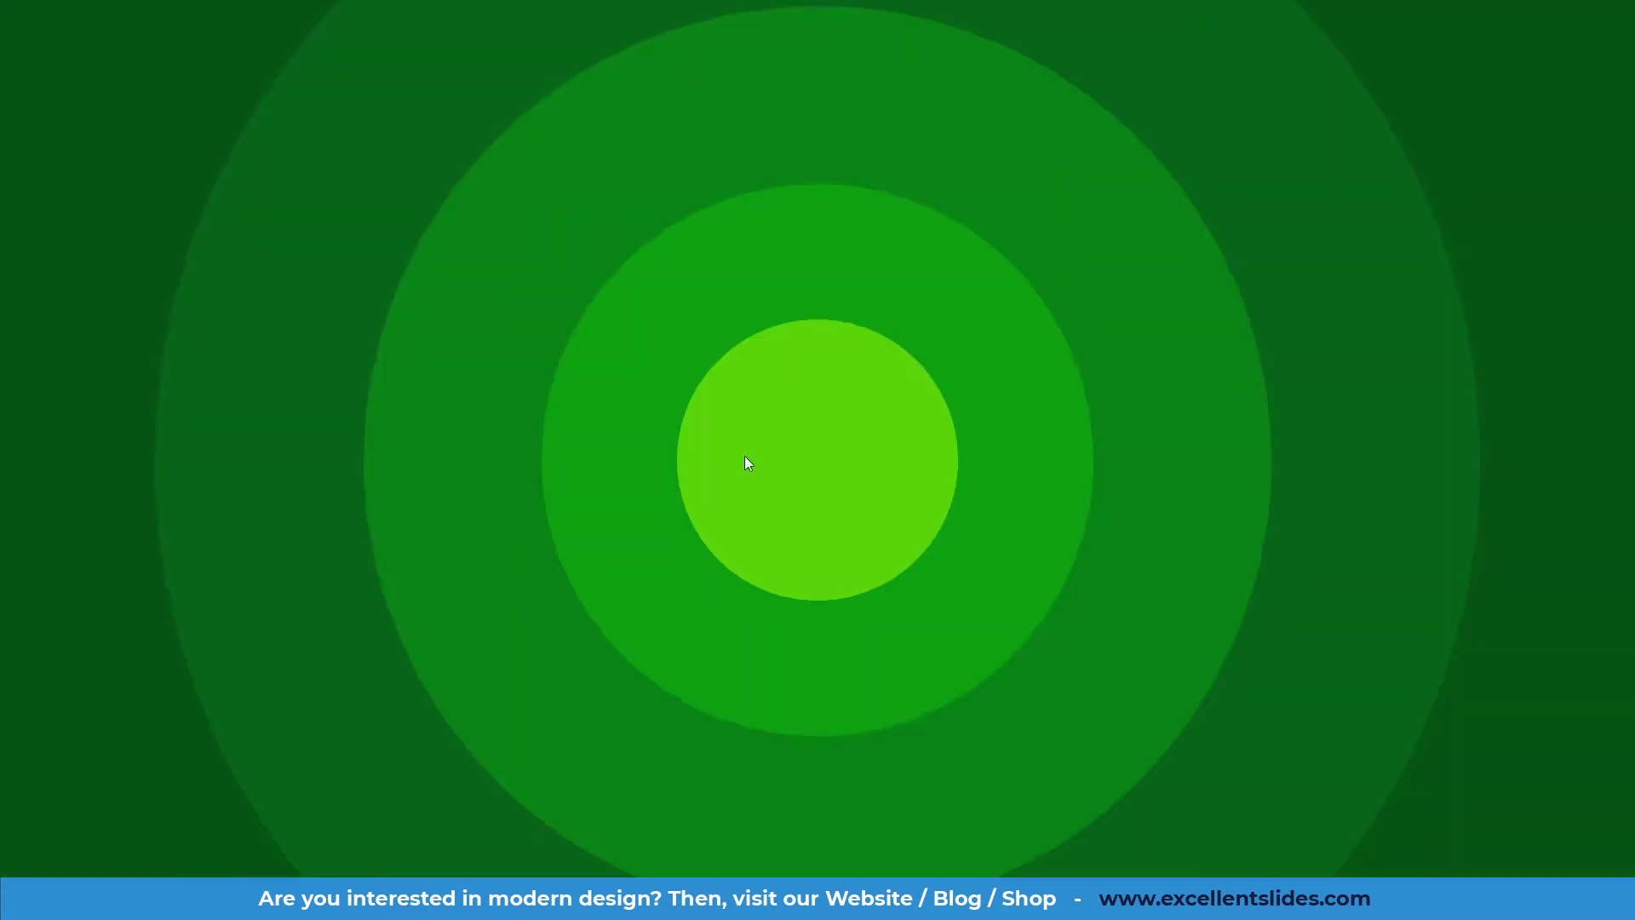
key("Escape")
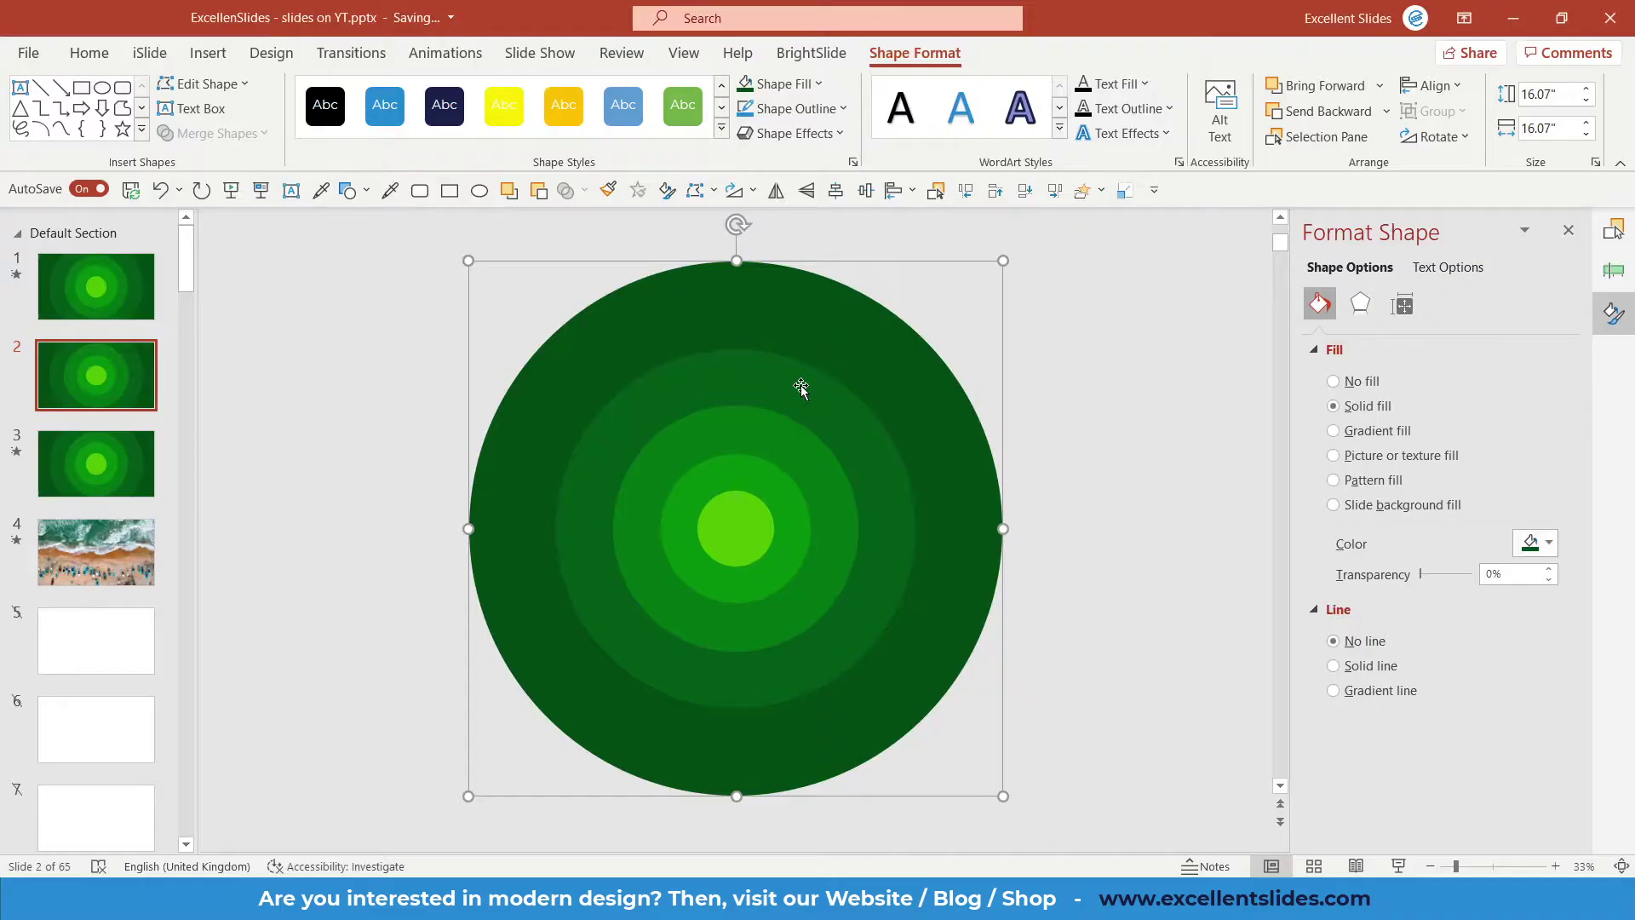
Apply the Grow/Shrink emphasis animation to all five circles on slide 2, with the list of slide animations displayed.
left_click(1087, 397)
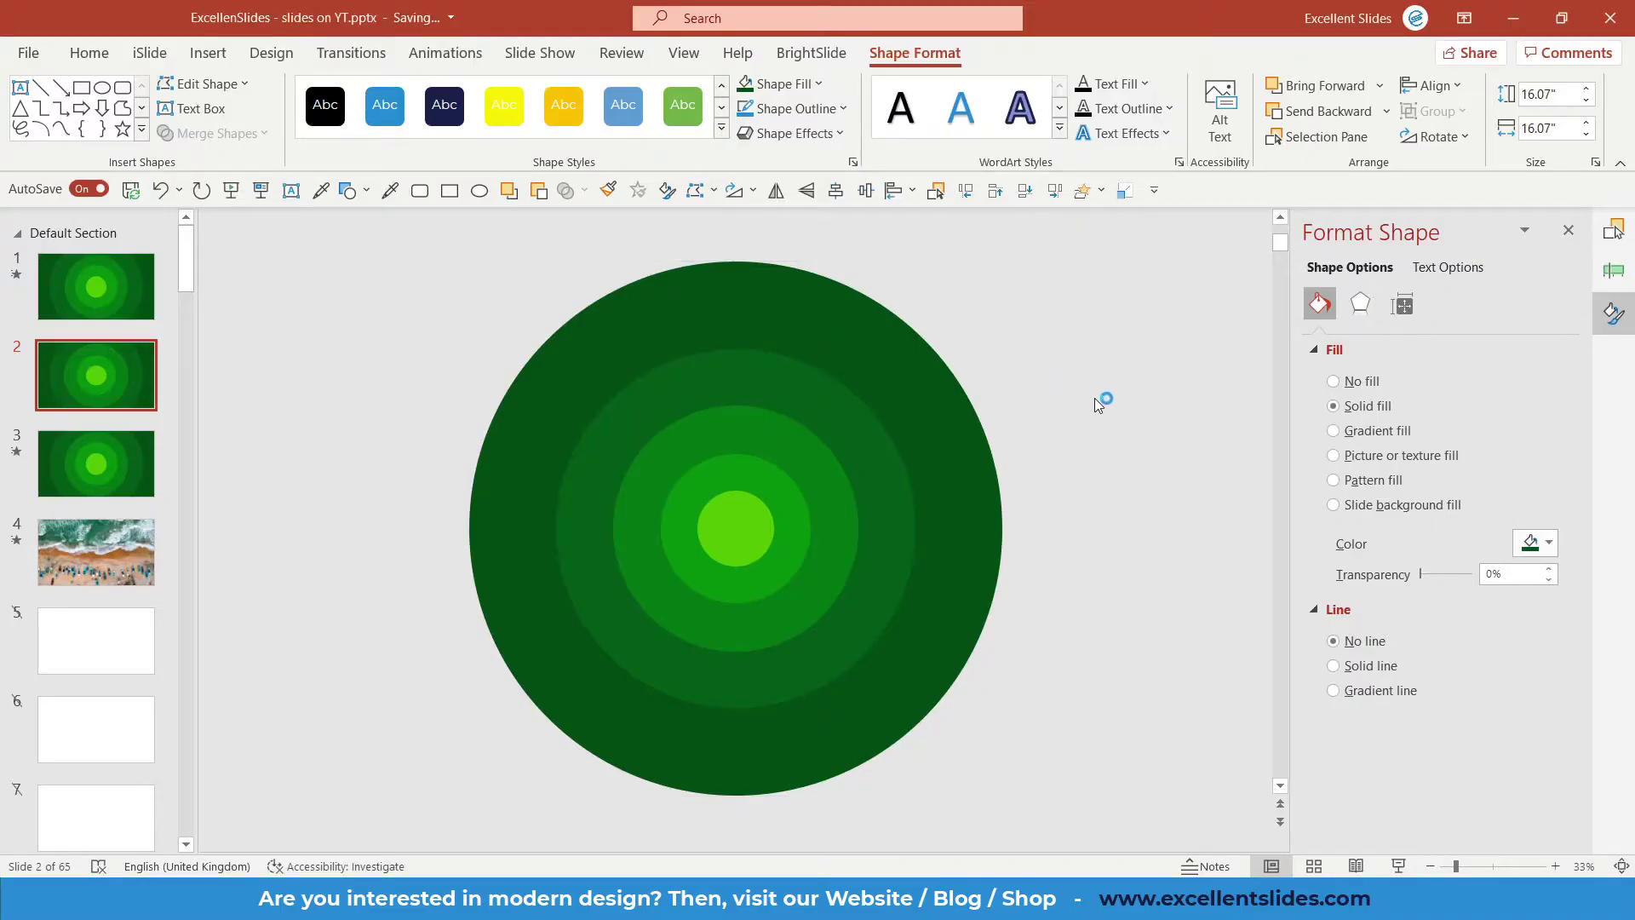
key("ctrl+a")
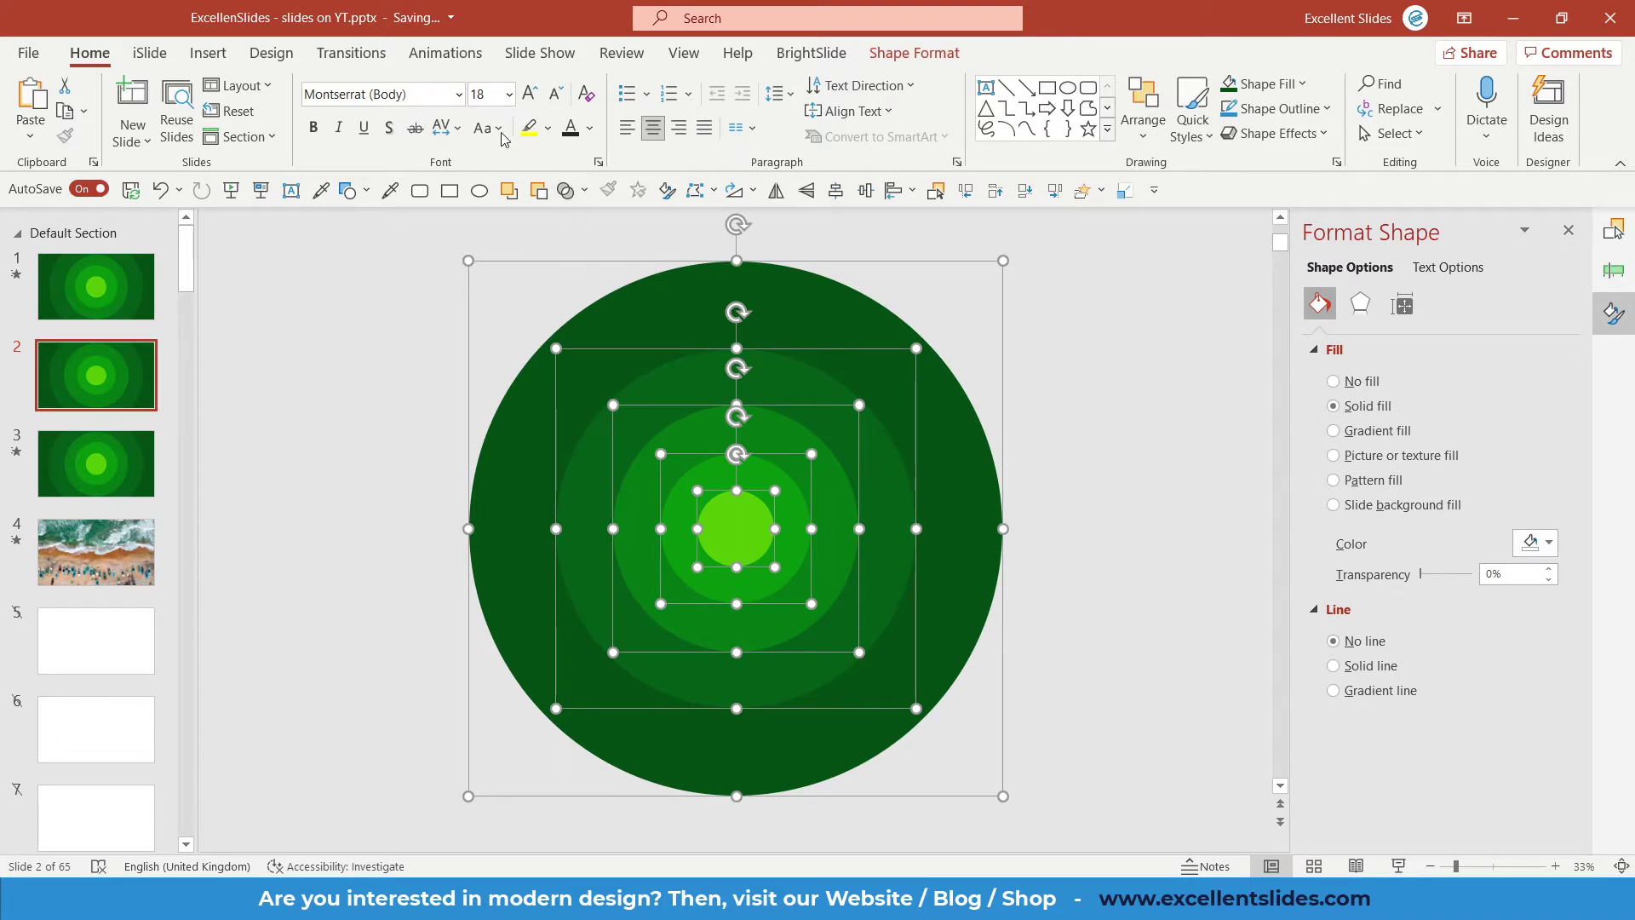
left_click(466, 65)
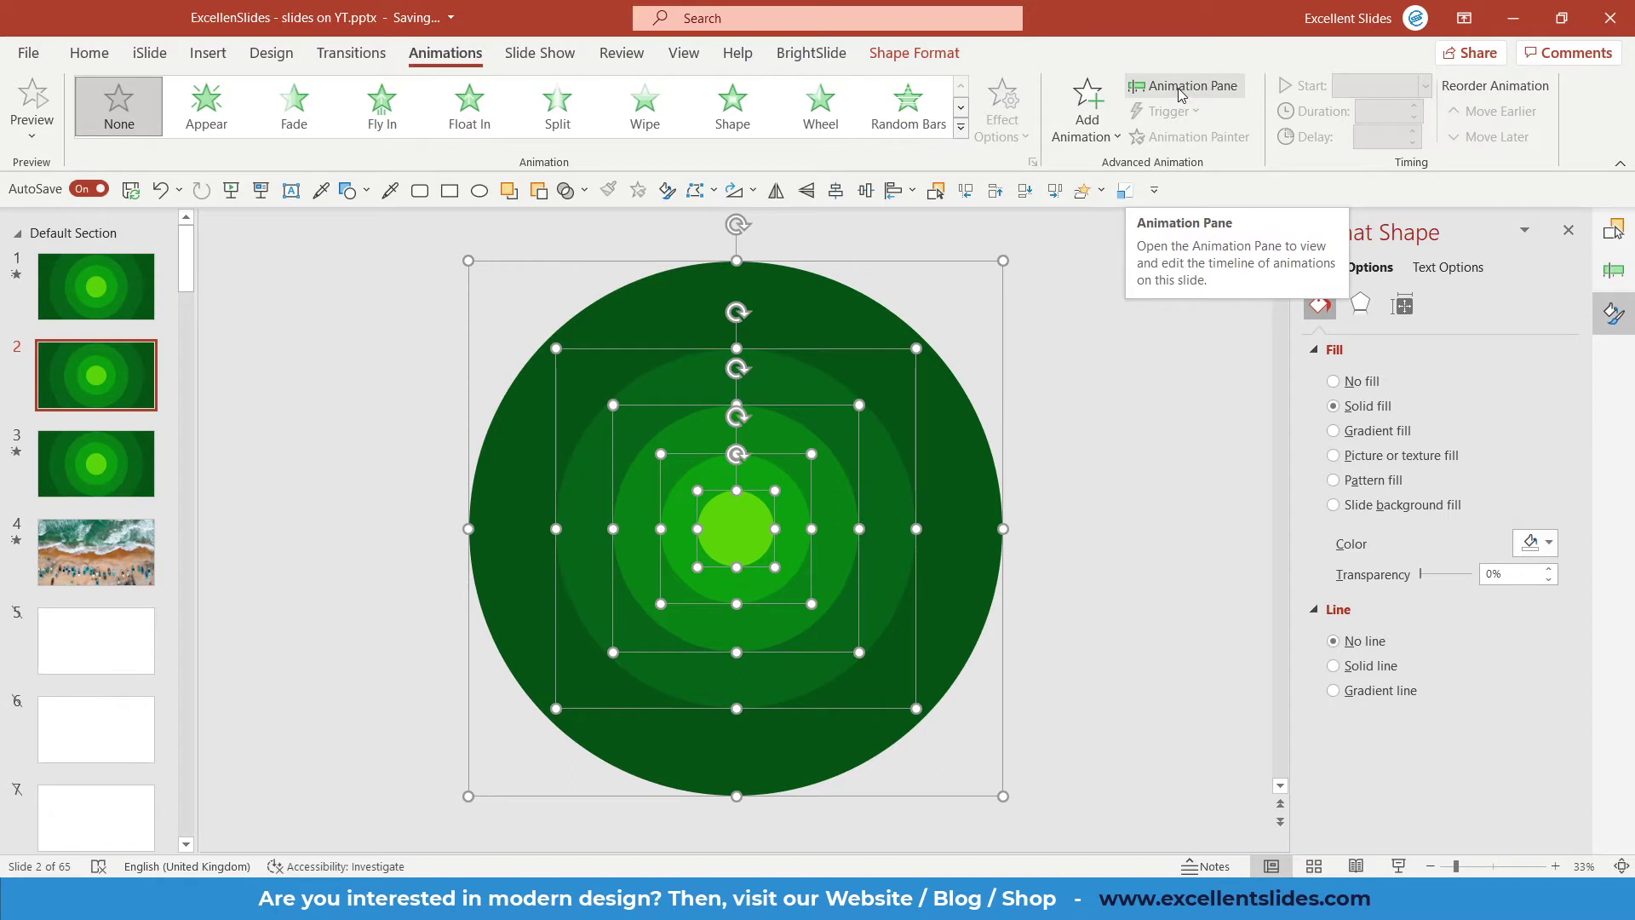
left_click(1214, 87)
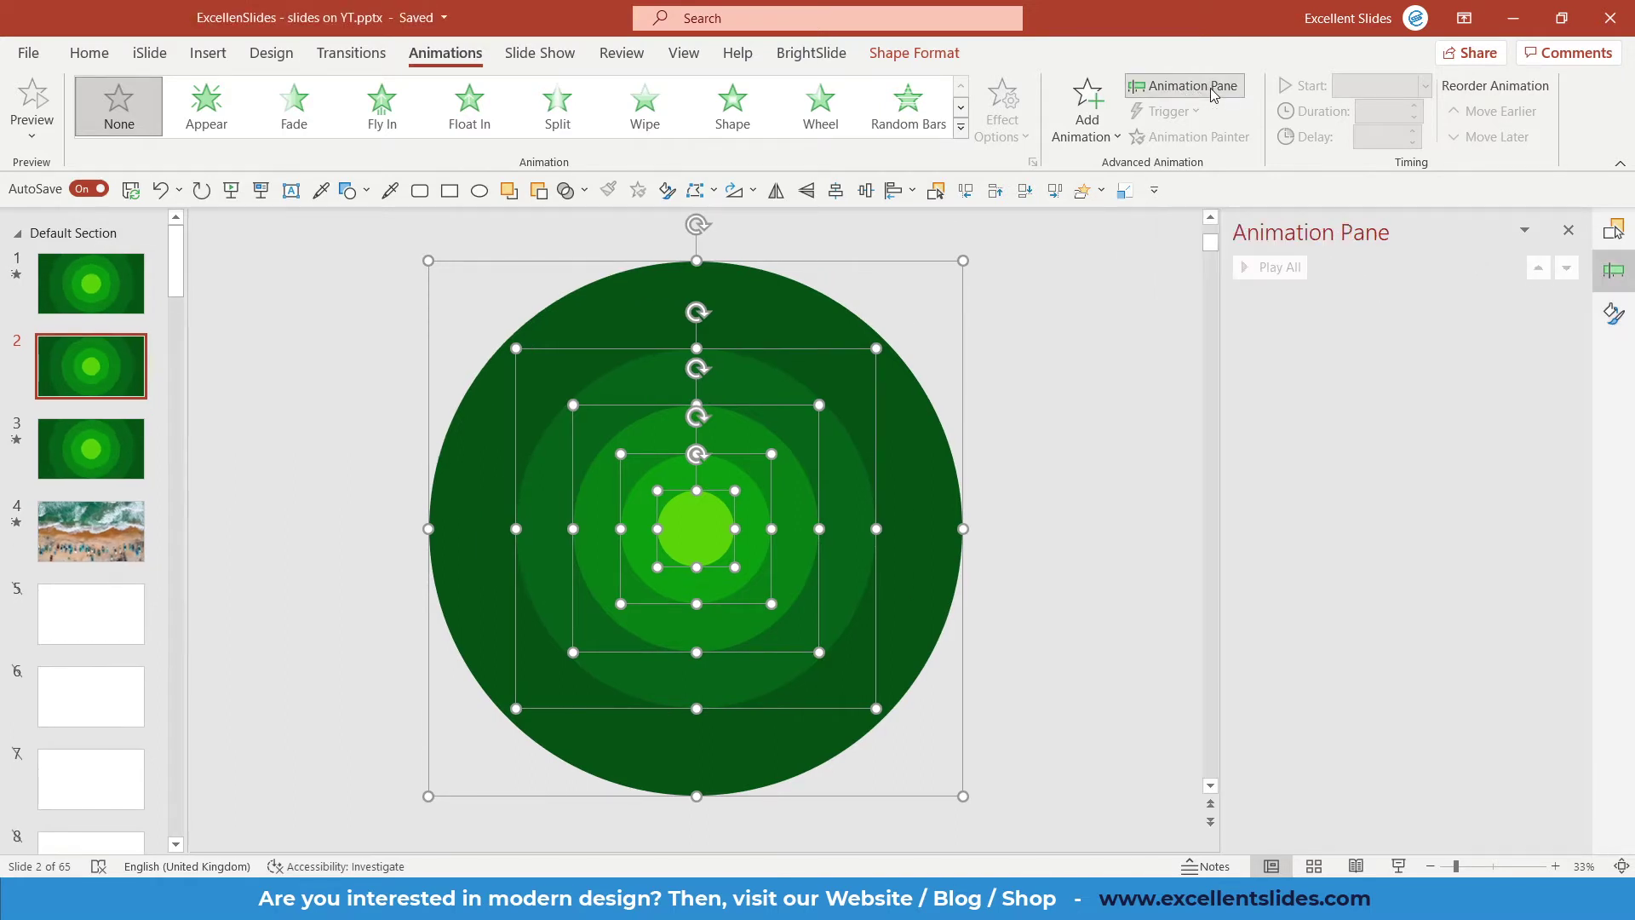
left_click(961, 129)
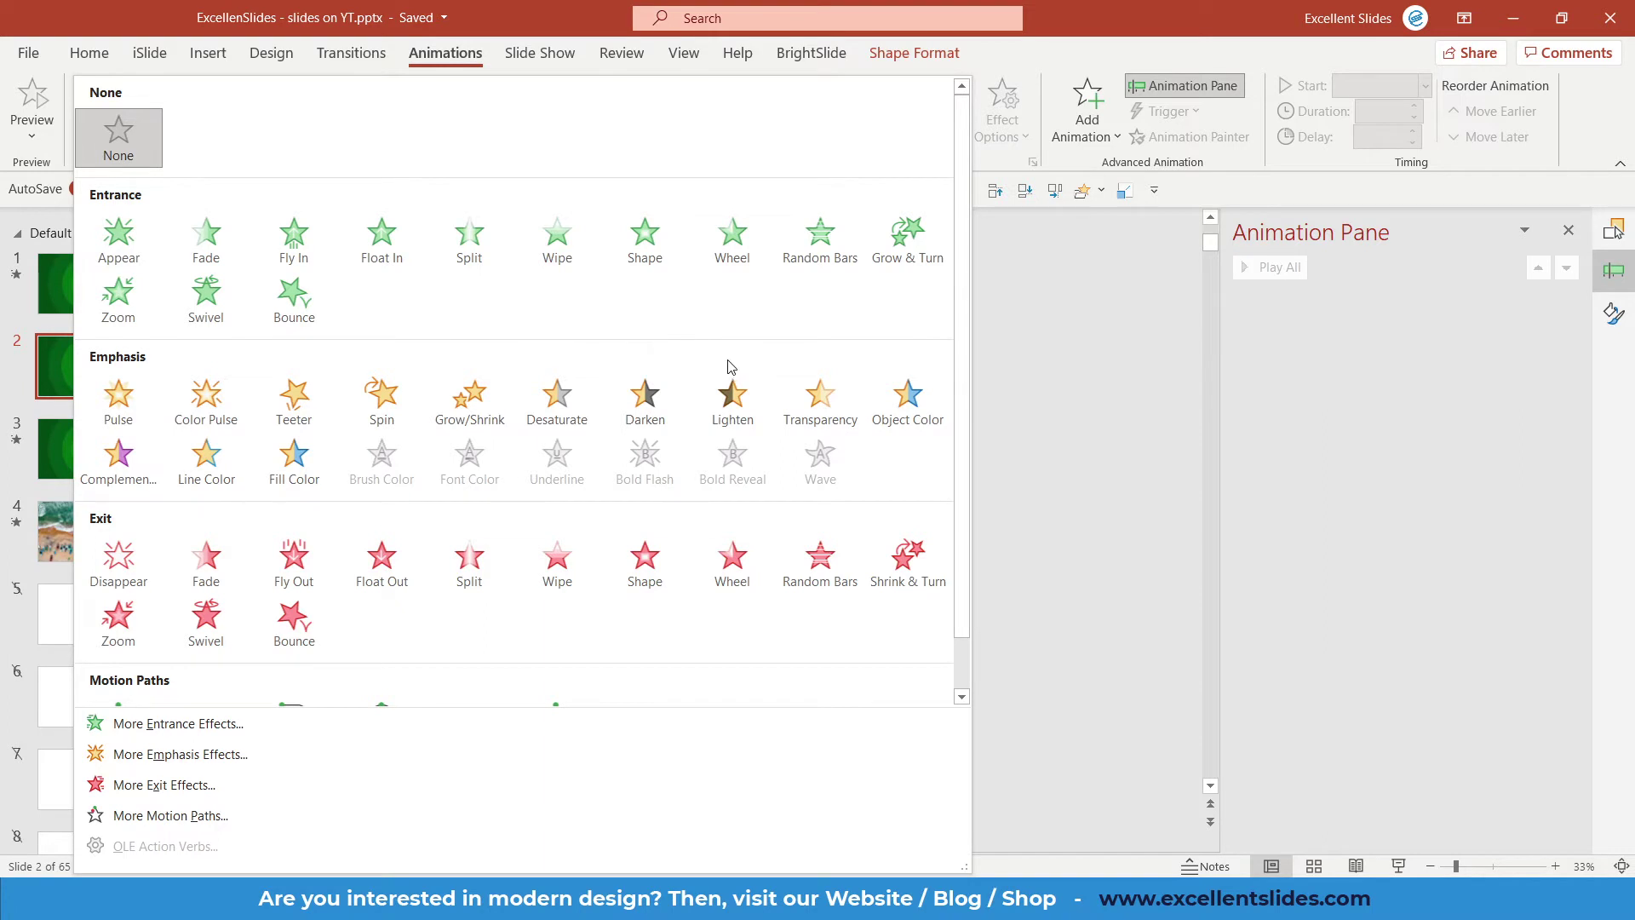
left_click(469, 405)
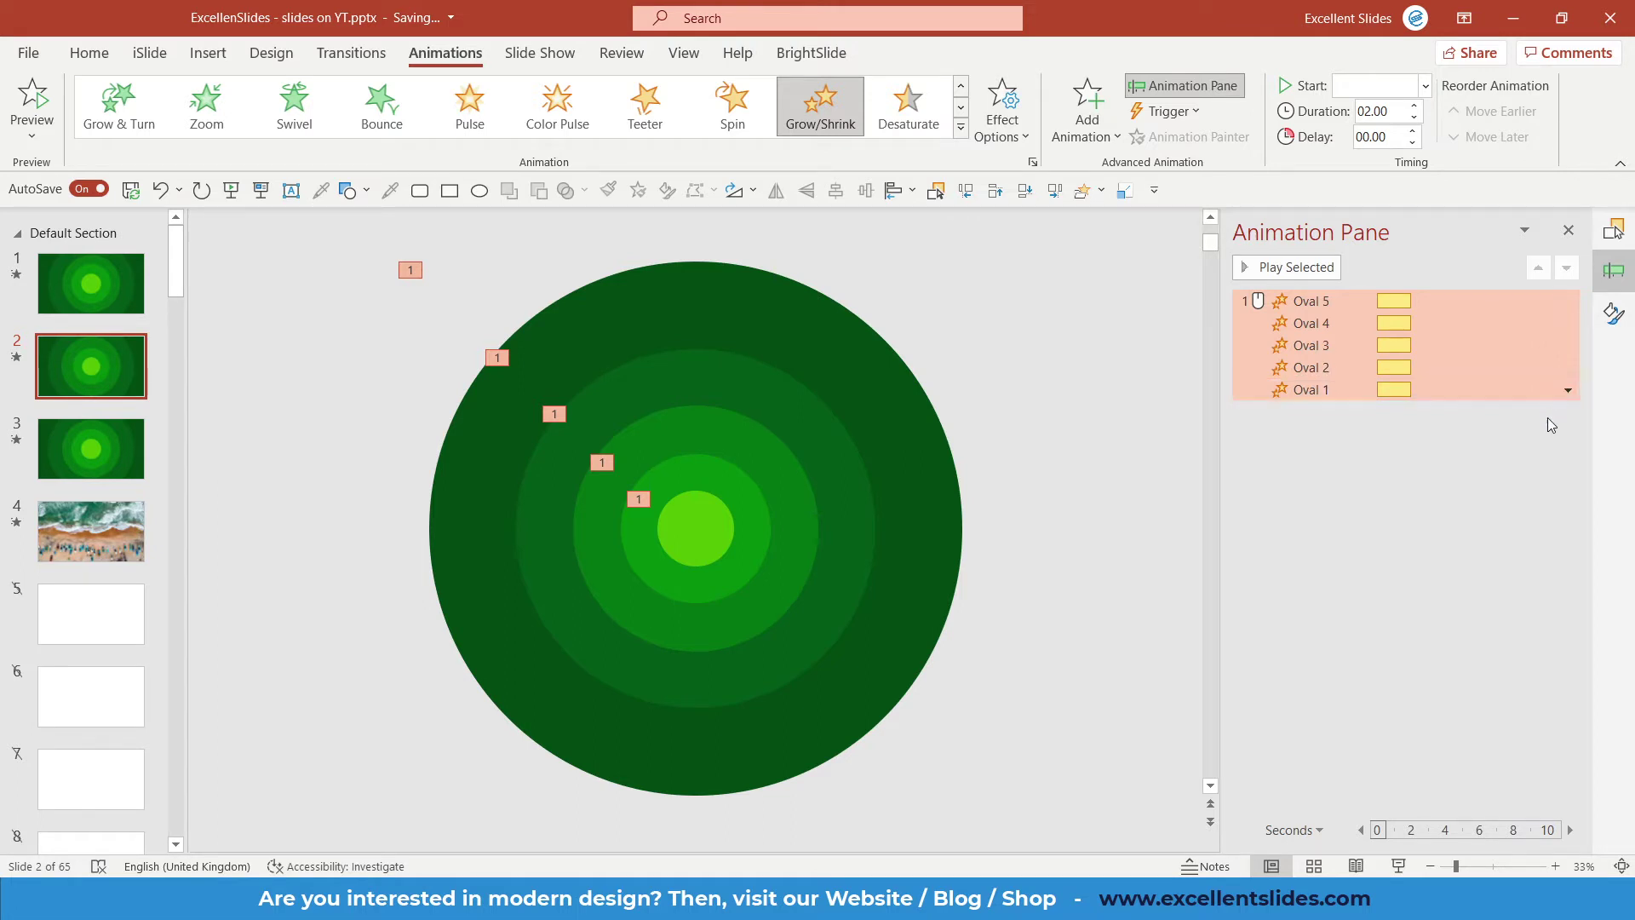
Set a custom size of 120% in the Grow/Shrink effect options for all five circle animations.
left_click(1567, 391)
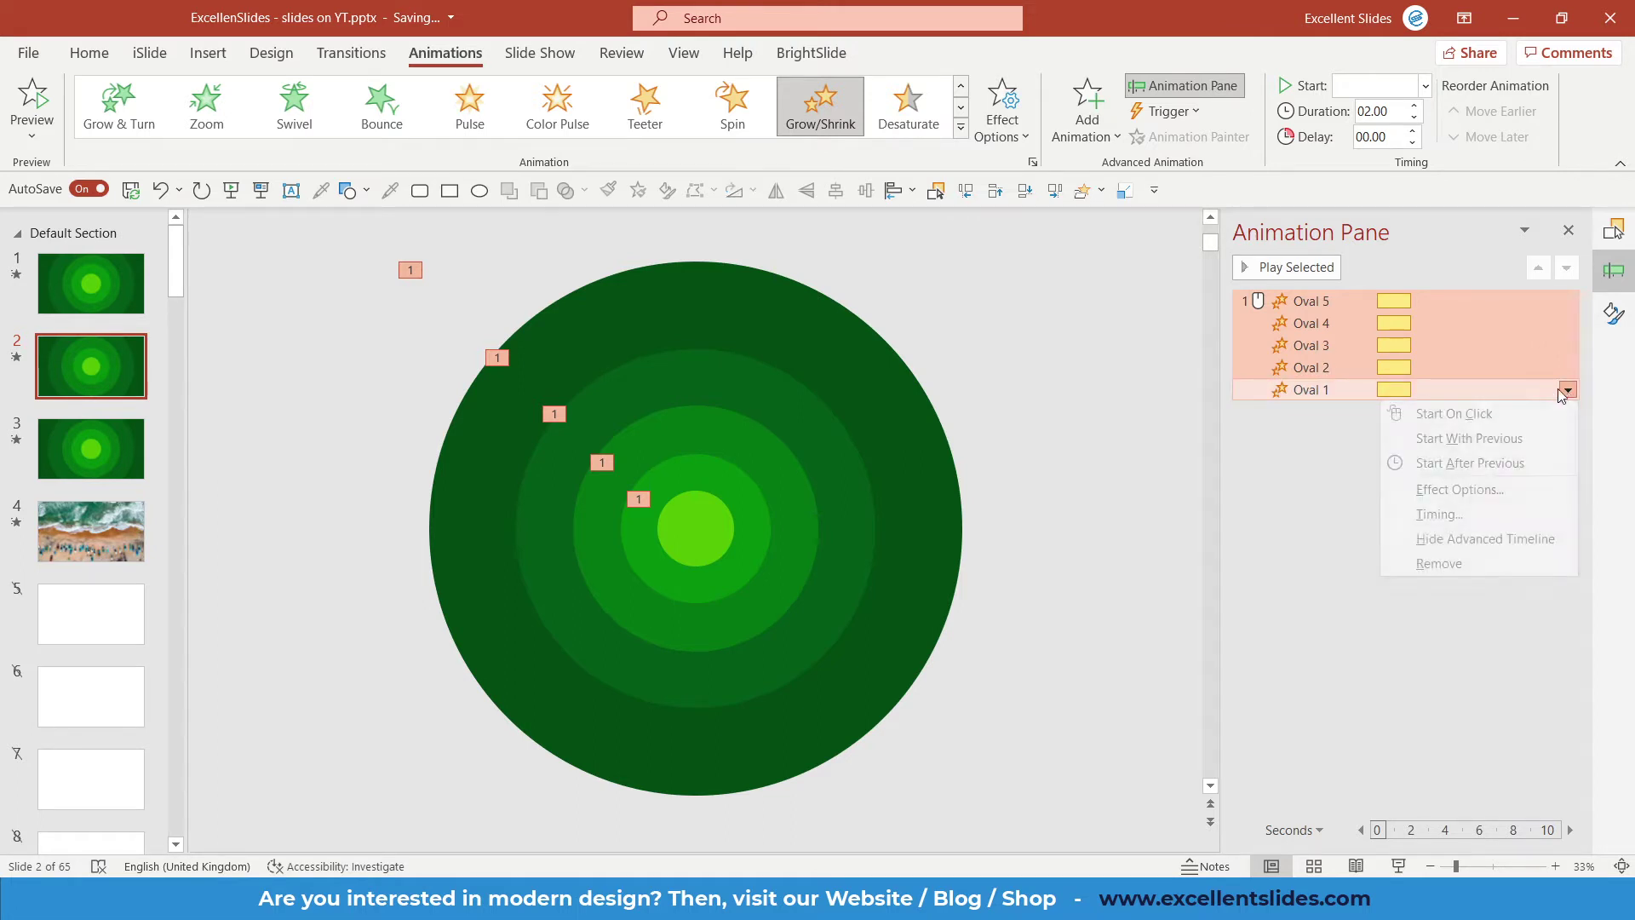
left_click(1505, 484)
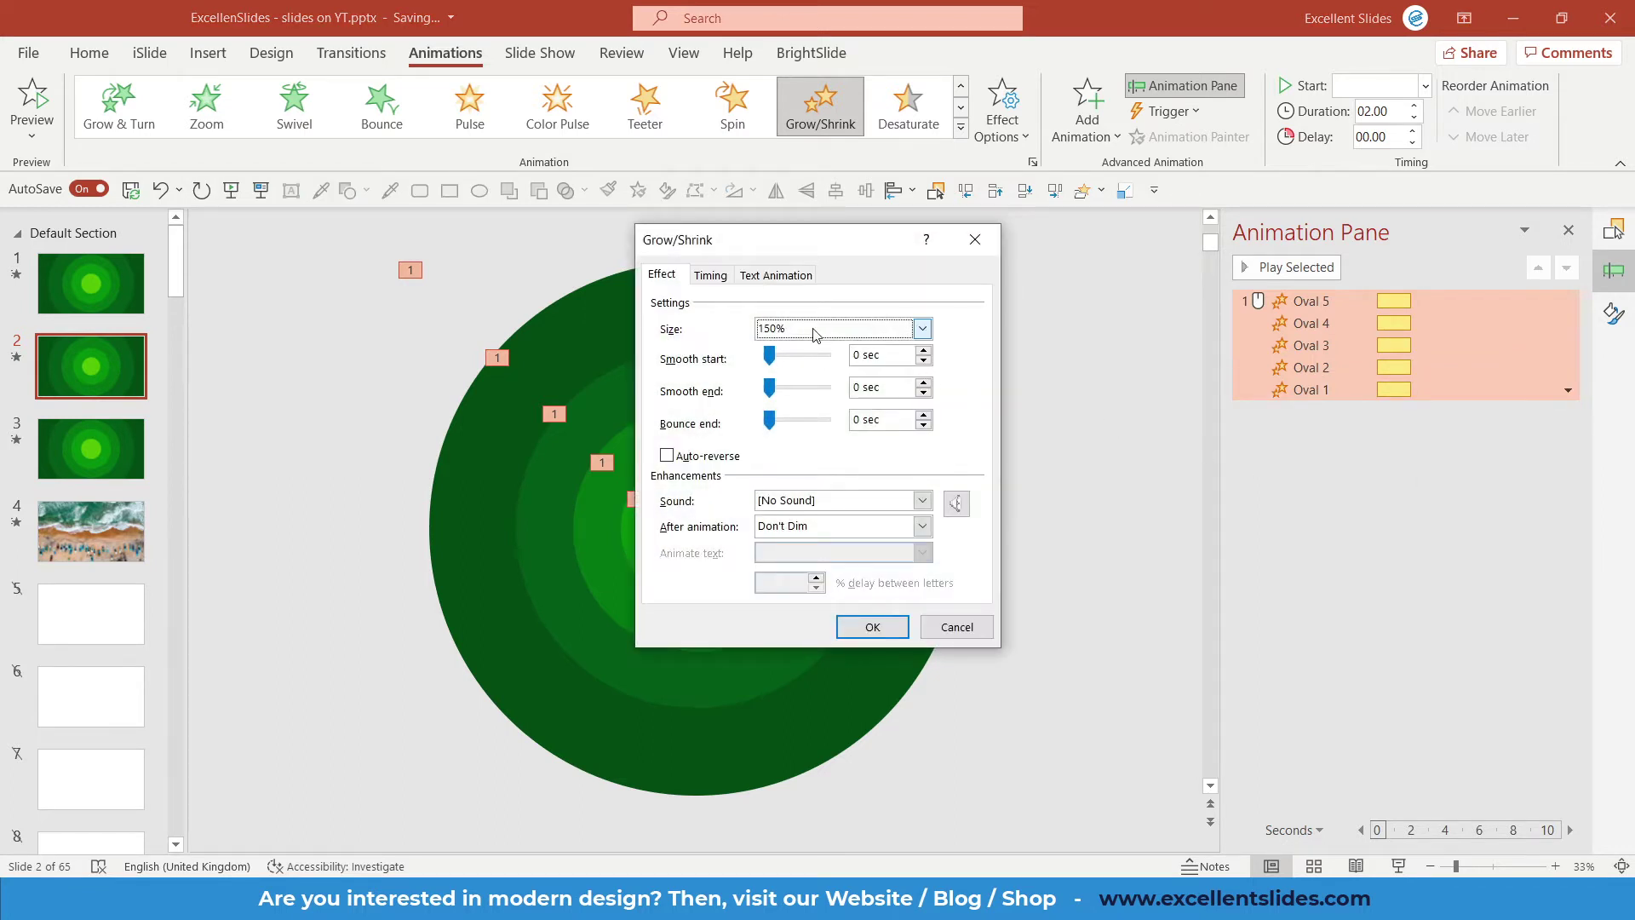
left_click(923, 329)
left_click(858, 451)
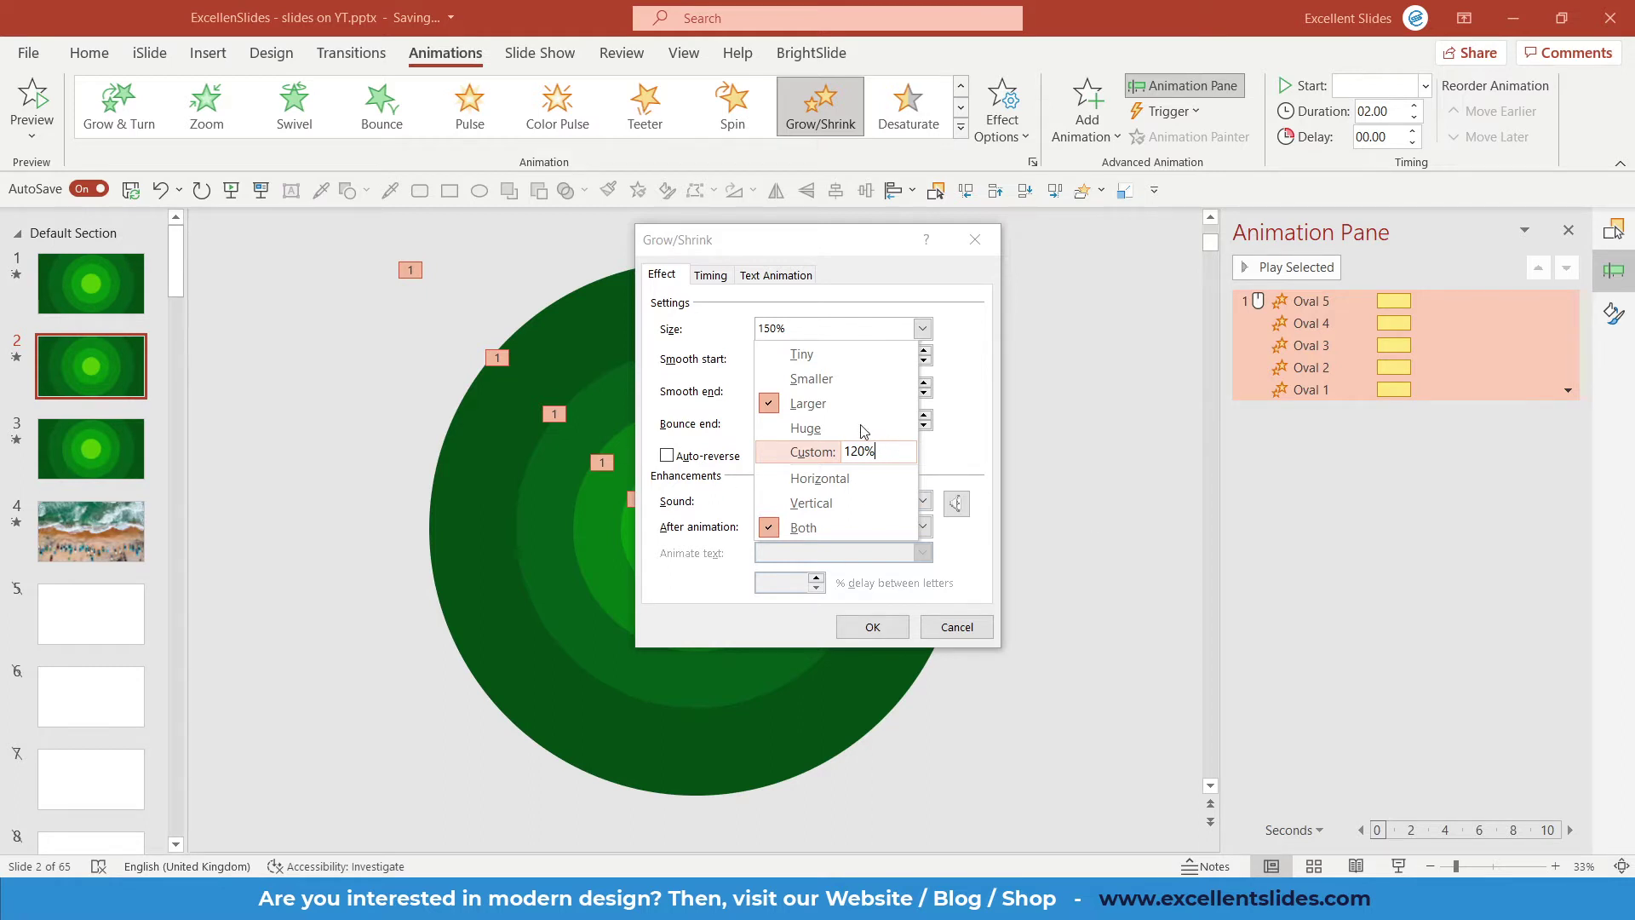
key("ctrl+a")
type("120")
key("Return")
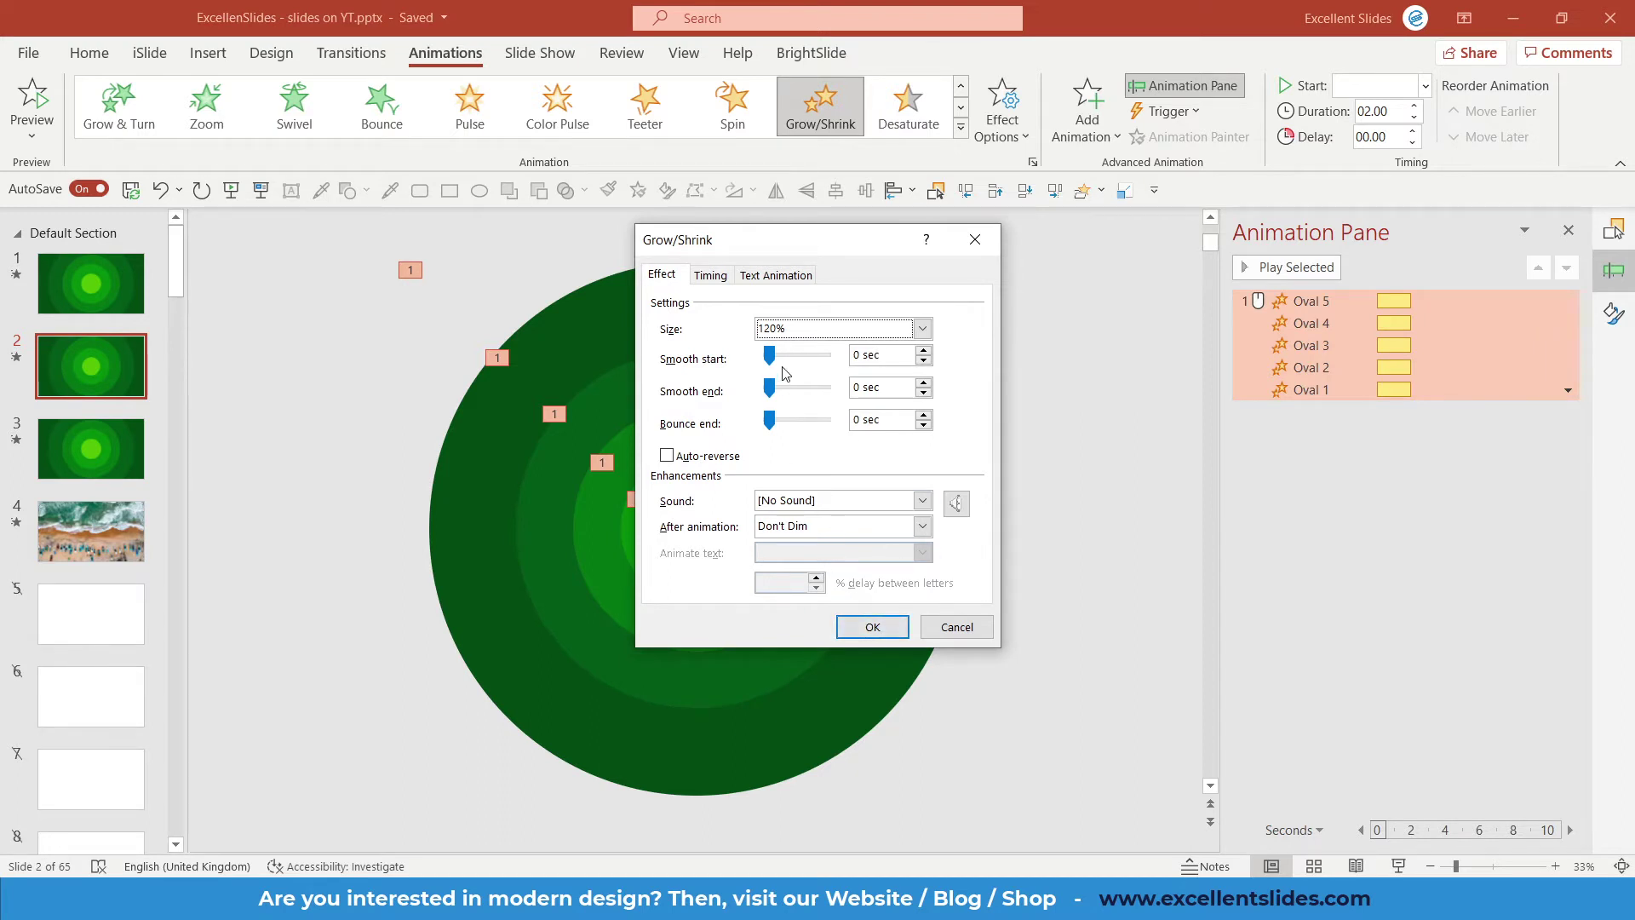
Give the Grow/Shrink effect a 0.96 sec smooth start and 0.92 sec smooth end, and enable auto-reverse.
left_click_drag(770, 356, 797, 393)
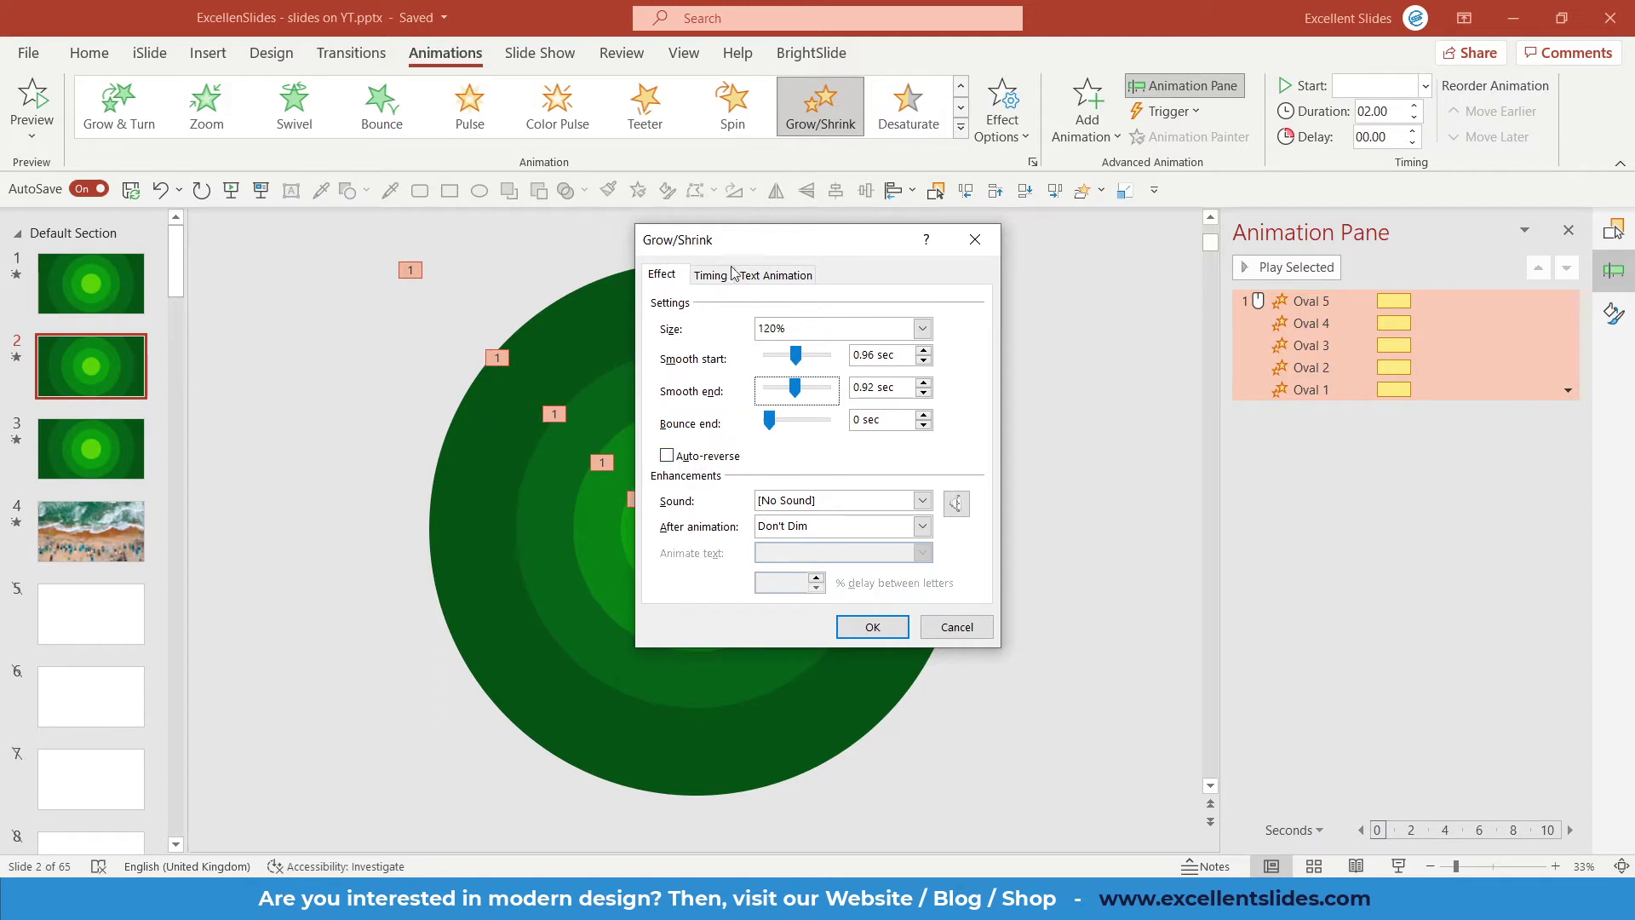
left_click(681, 457)
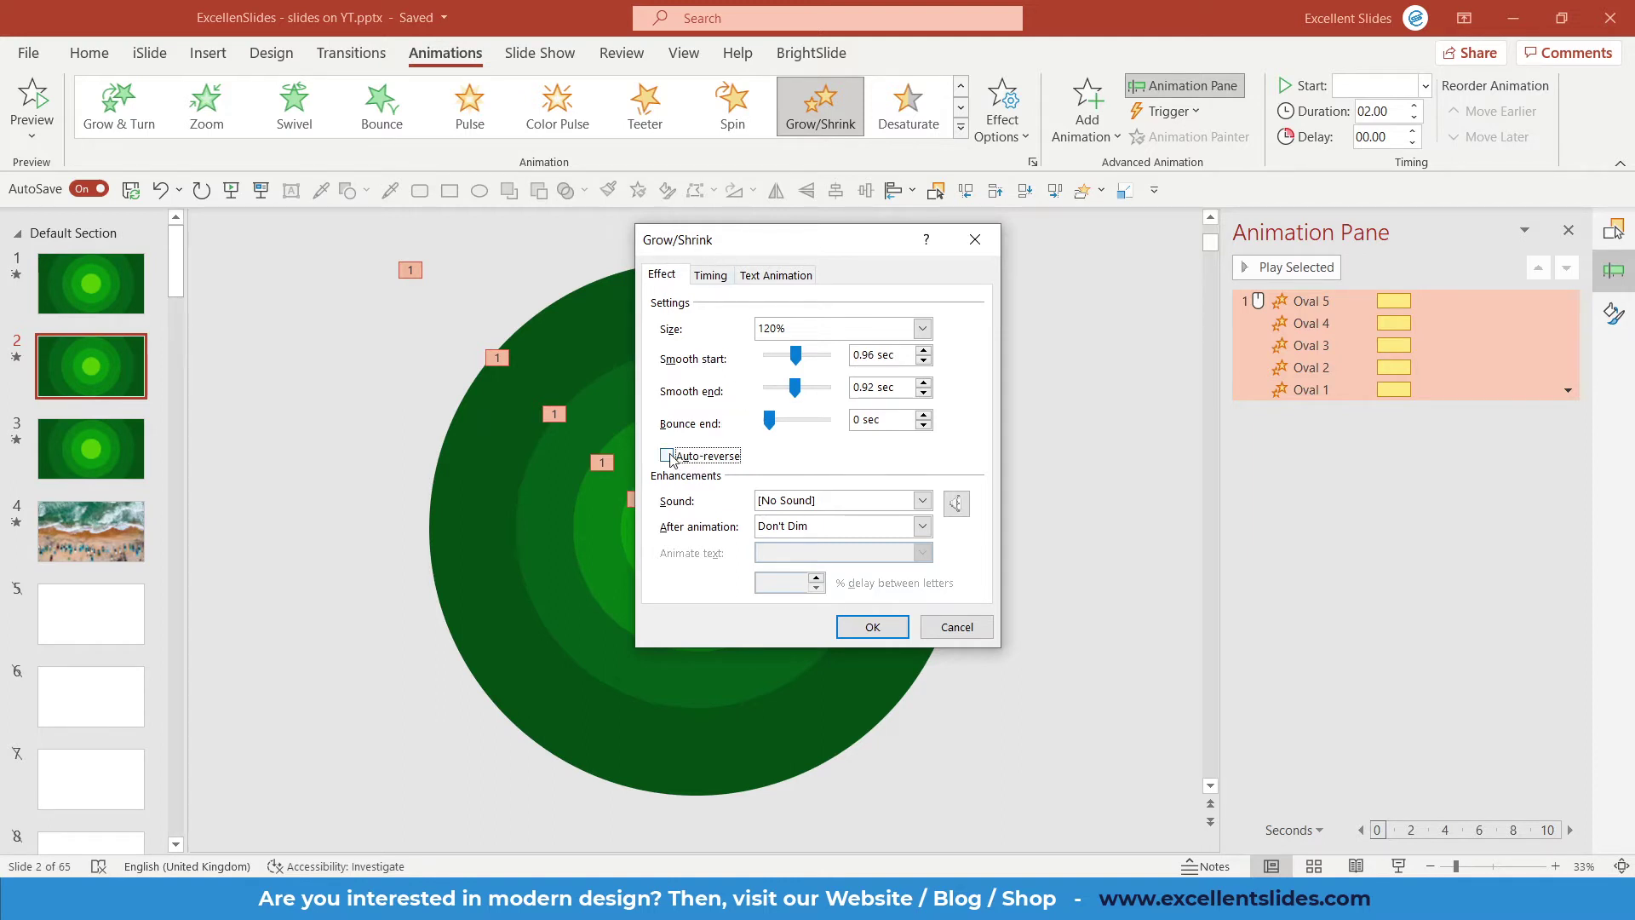
left_click(872, 628)
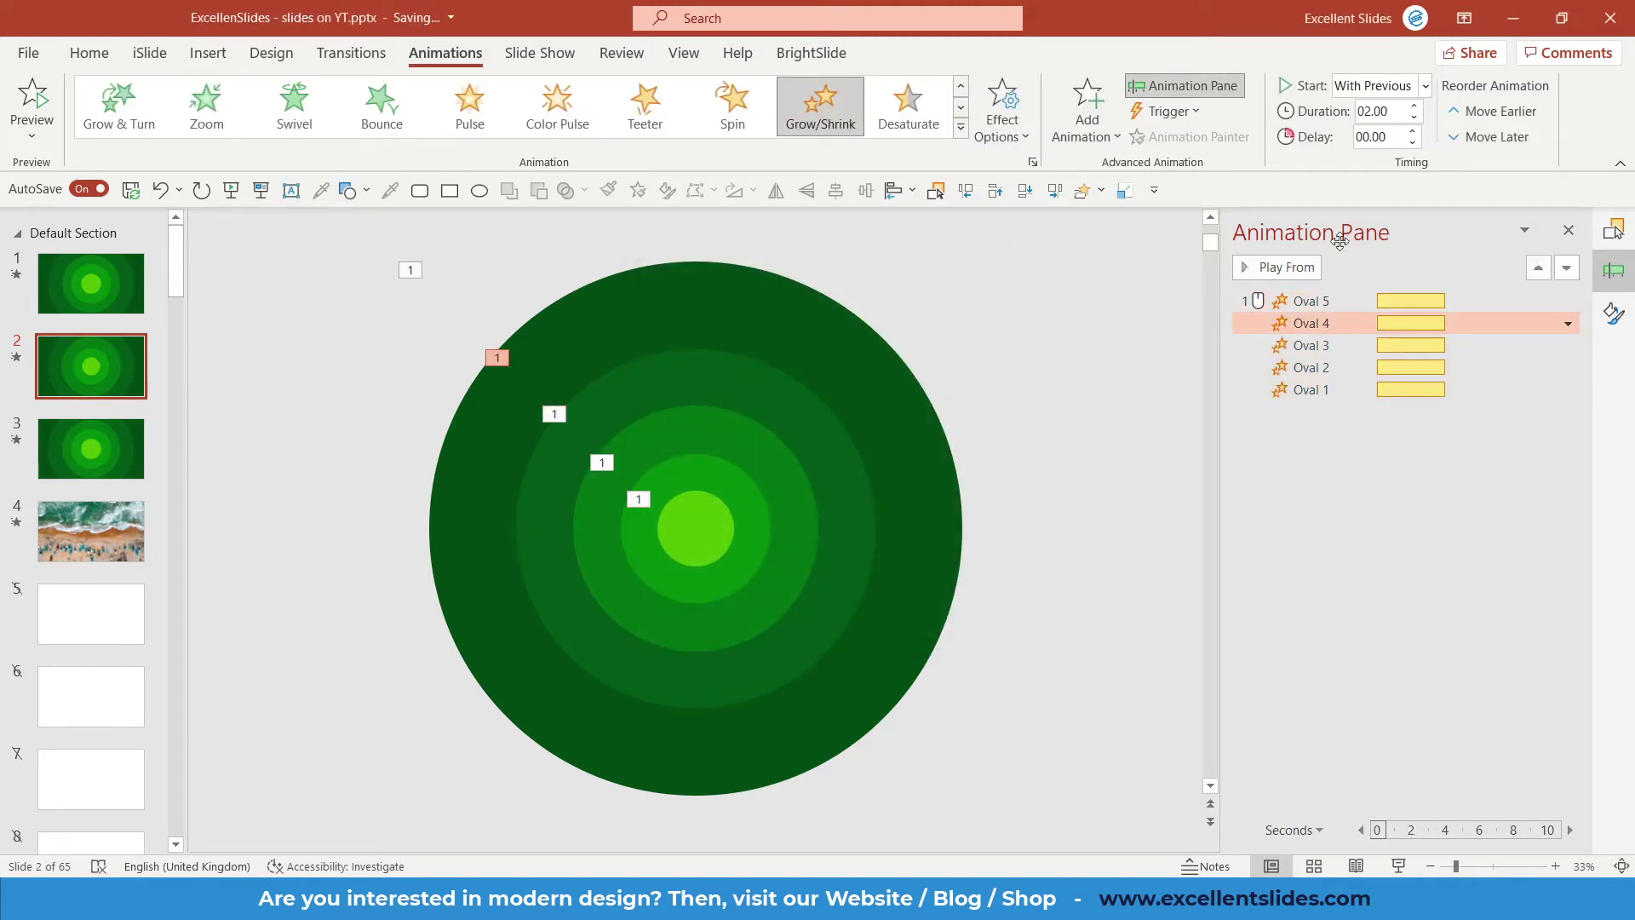
Set the animation delay to 0.1 seconds for Oval 4 and 0.2 seconds for Oval 3.
left_click(1373, 140)
type(".1")
key("Return")
left_click(1303, 343)
left_click(1373, 136)
type(".2")
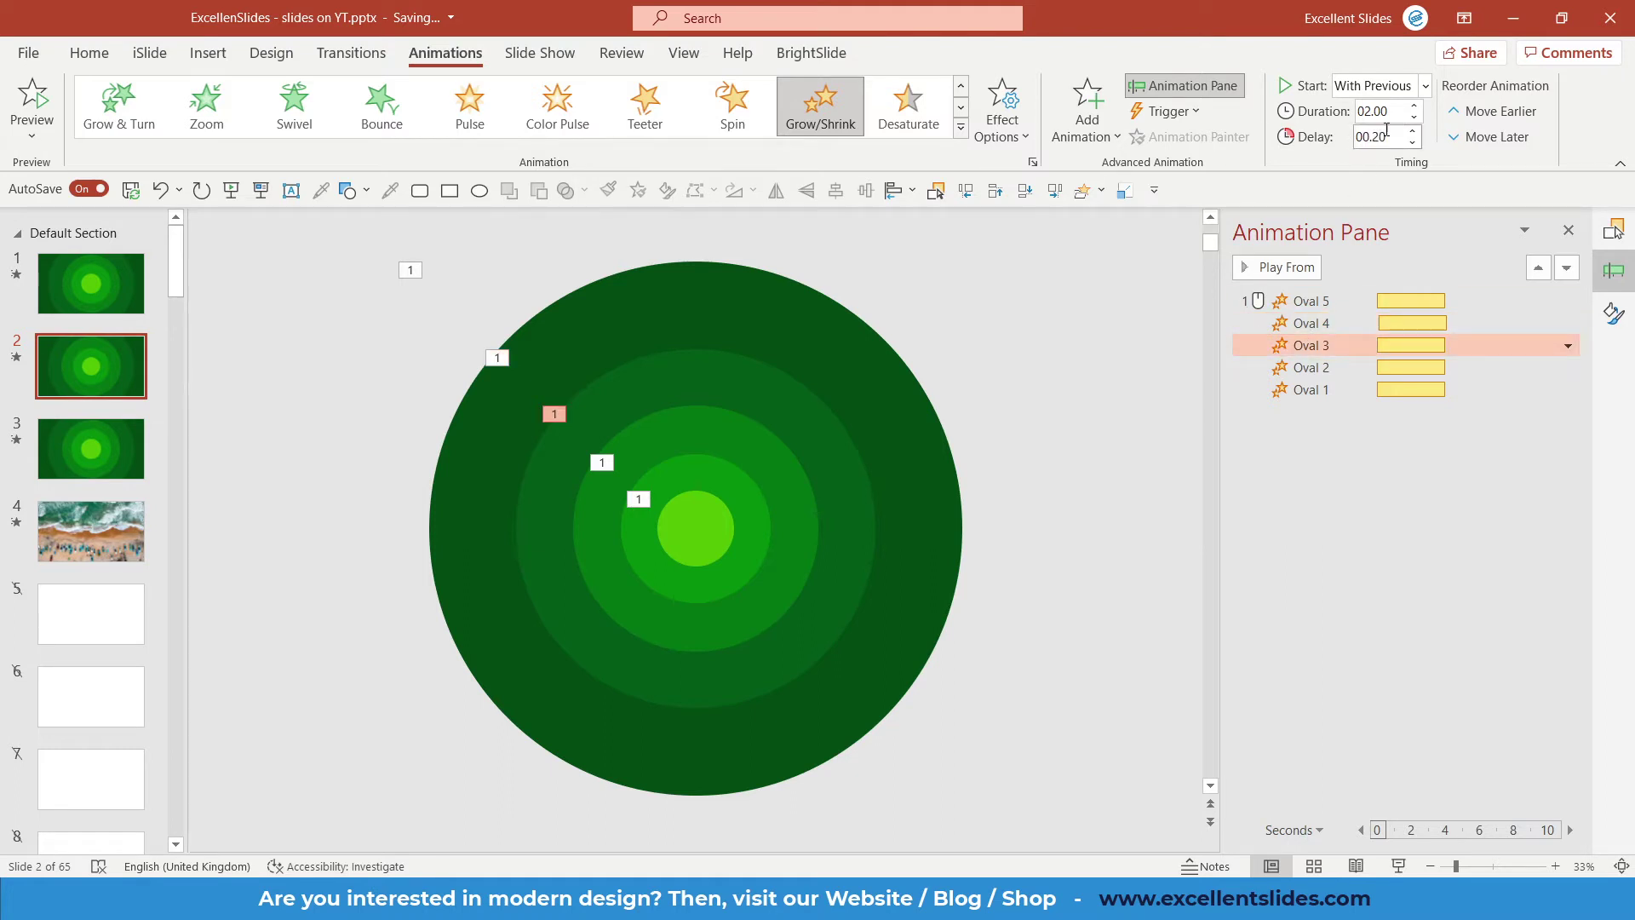
key("Return")
Set the animation delay to 0.3 seconds for Oval 2 and 0.4 seconds for Oval 1.
left_click(1369, 364)
left_click(1373, 138)
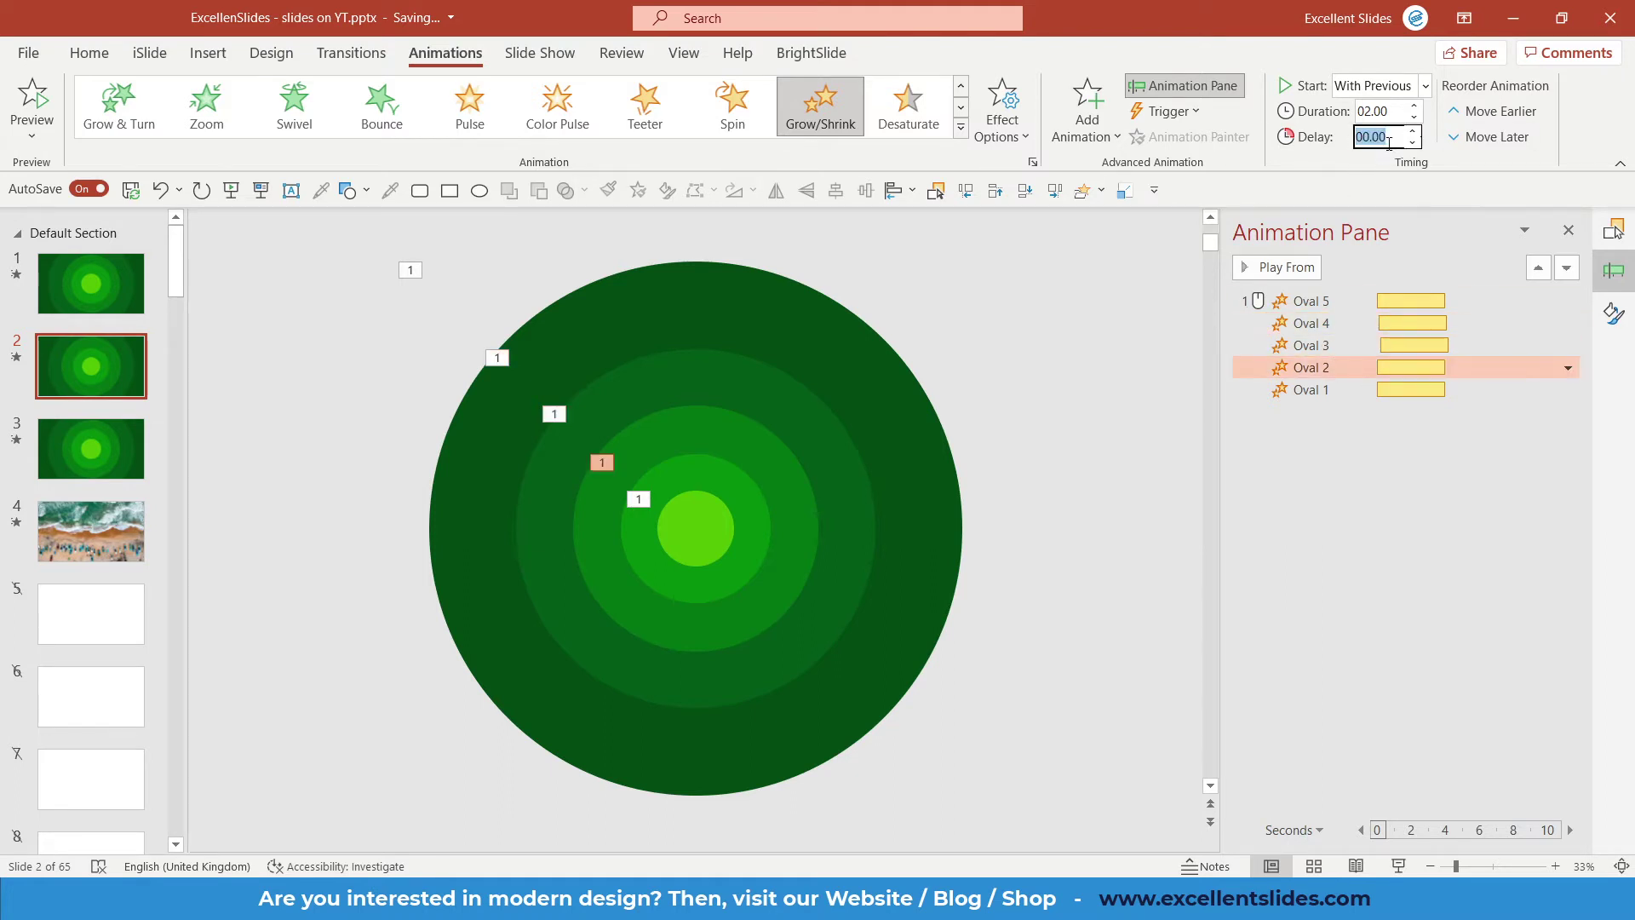
type(".3")
key("Return")
left_click(1308, 388)
left_click(1393, 136)
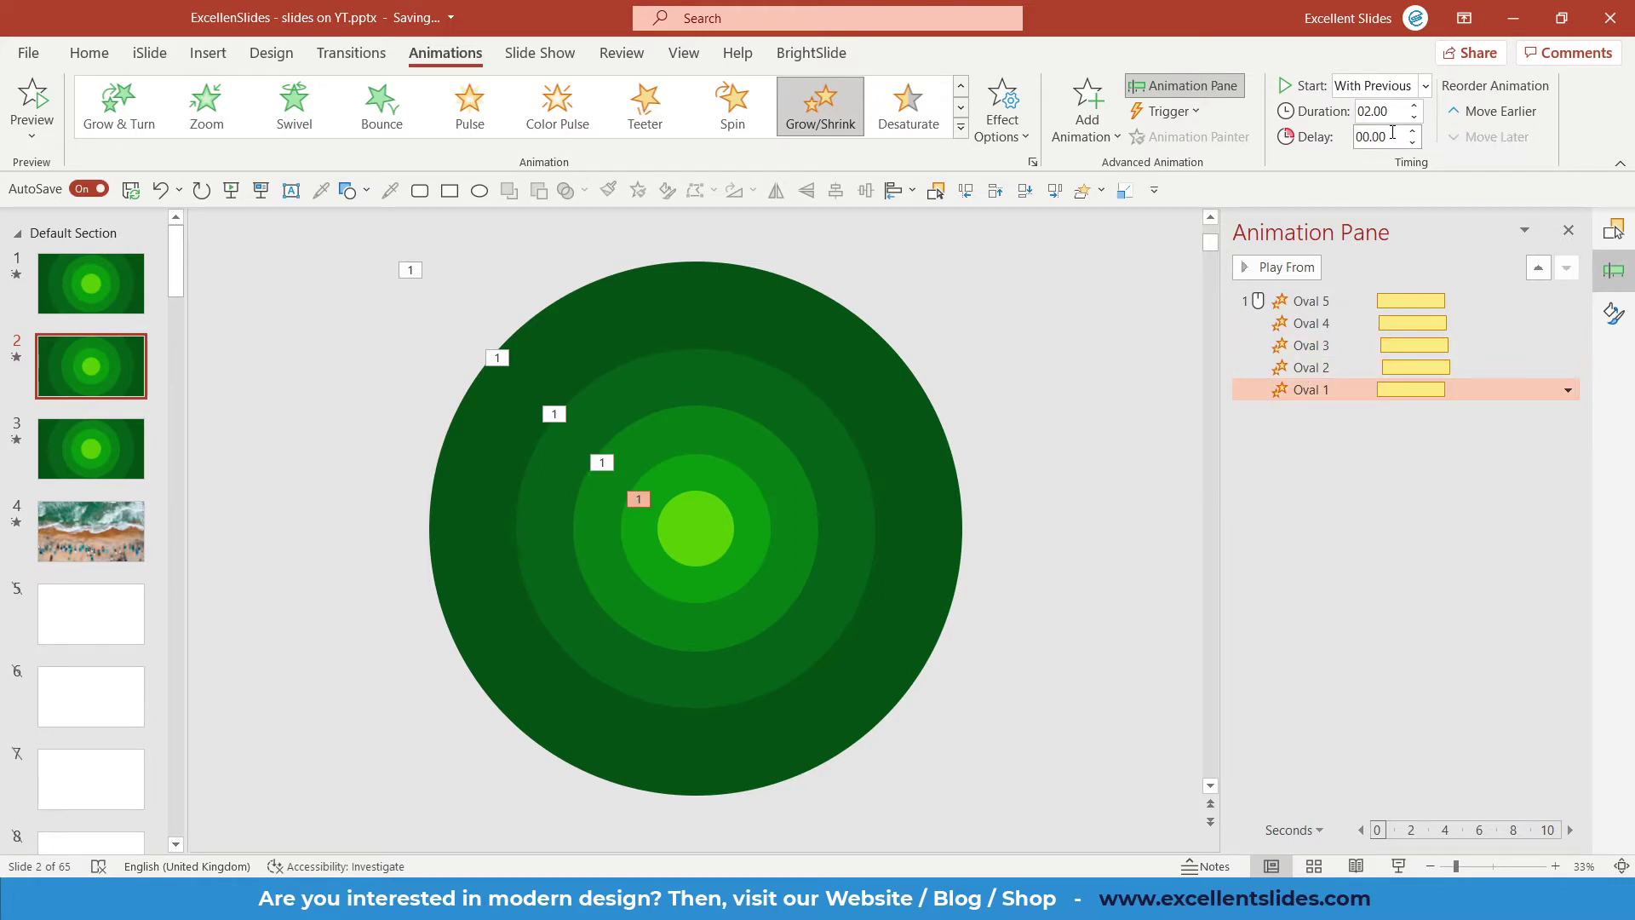
type(".4")
key("Return")
Check the delays of the three innermost circles' animations and preview the animation sequence.
left_click(691, 509)
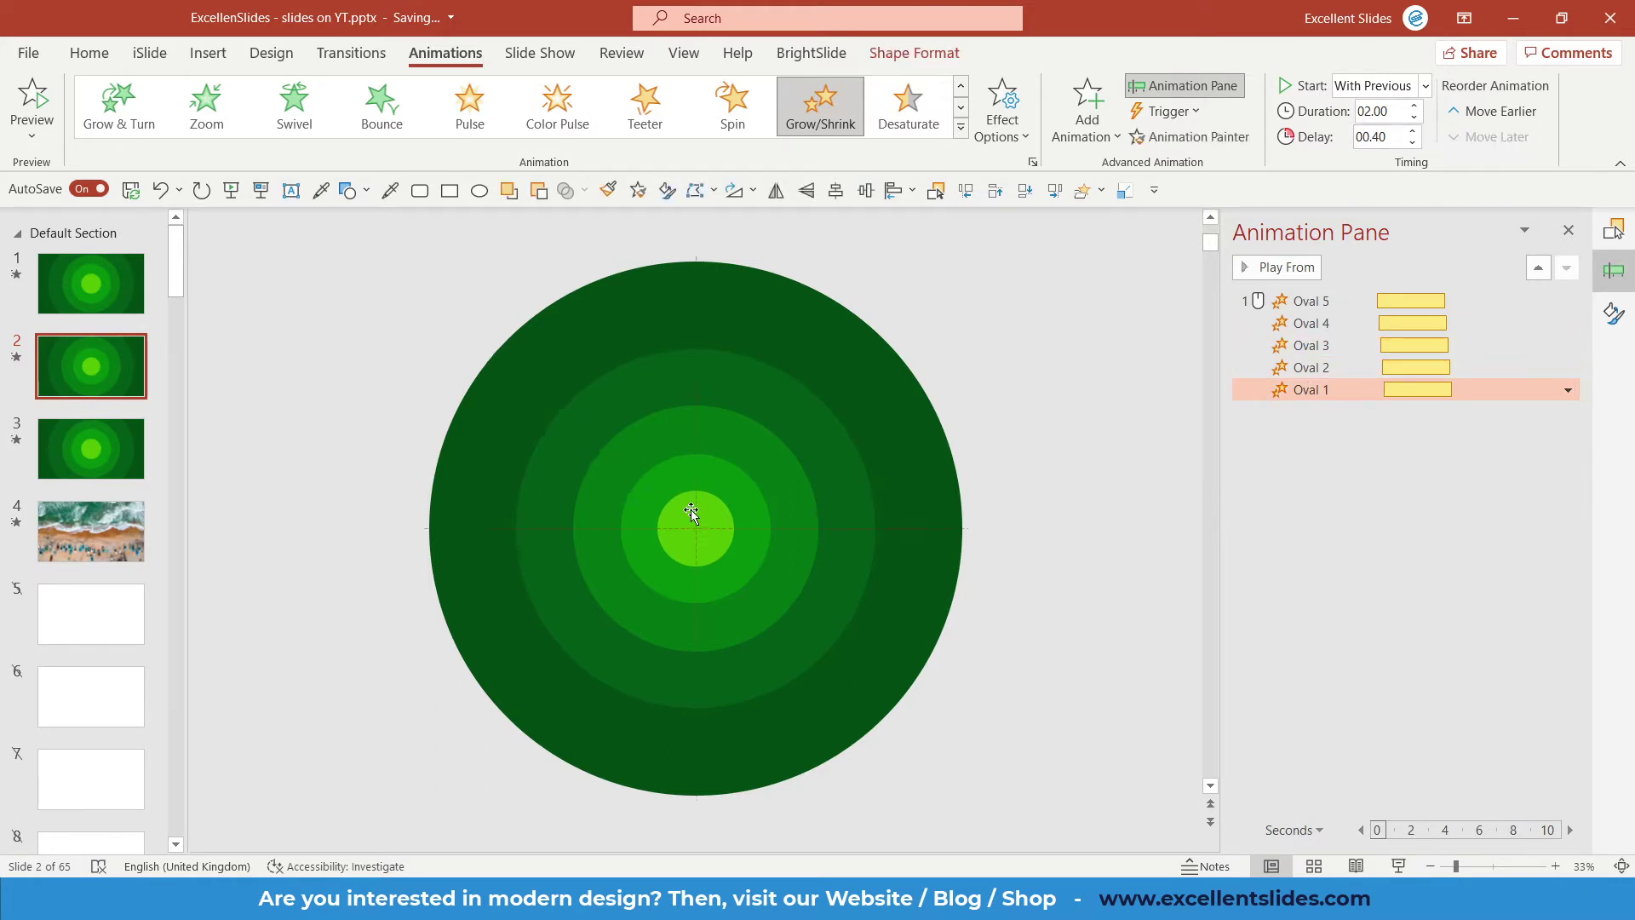
left_click(746, 521)
left_click(787, 520)
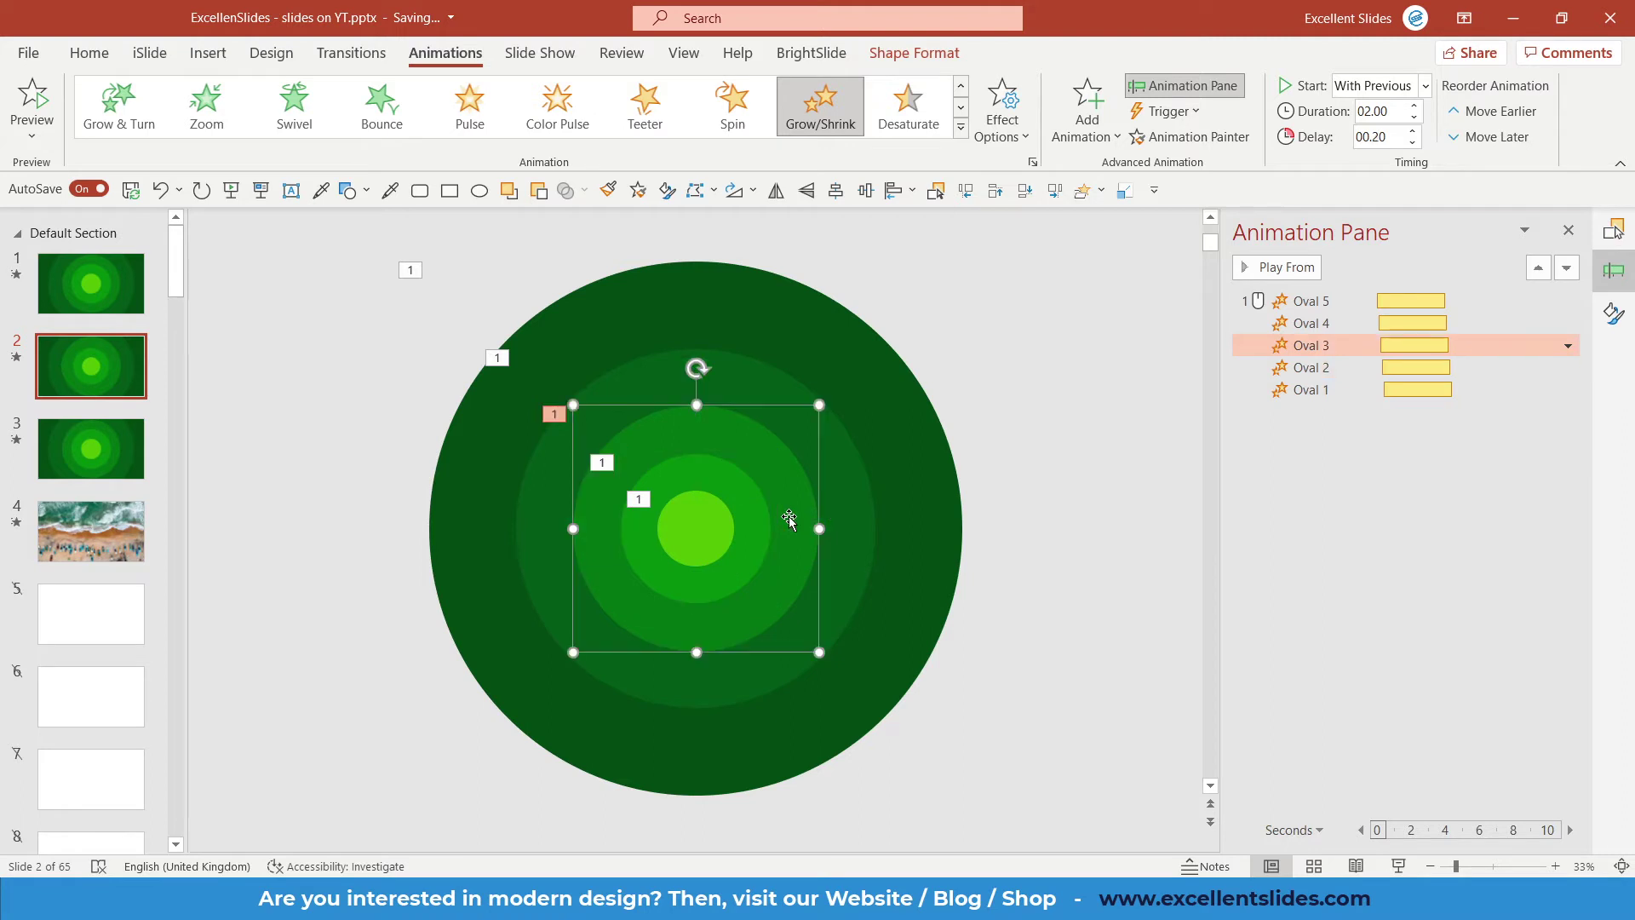
left_click(1054, 351)
left_click(1278, 267)
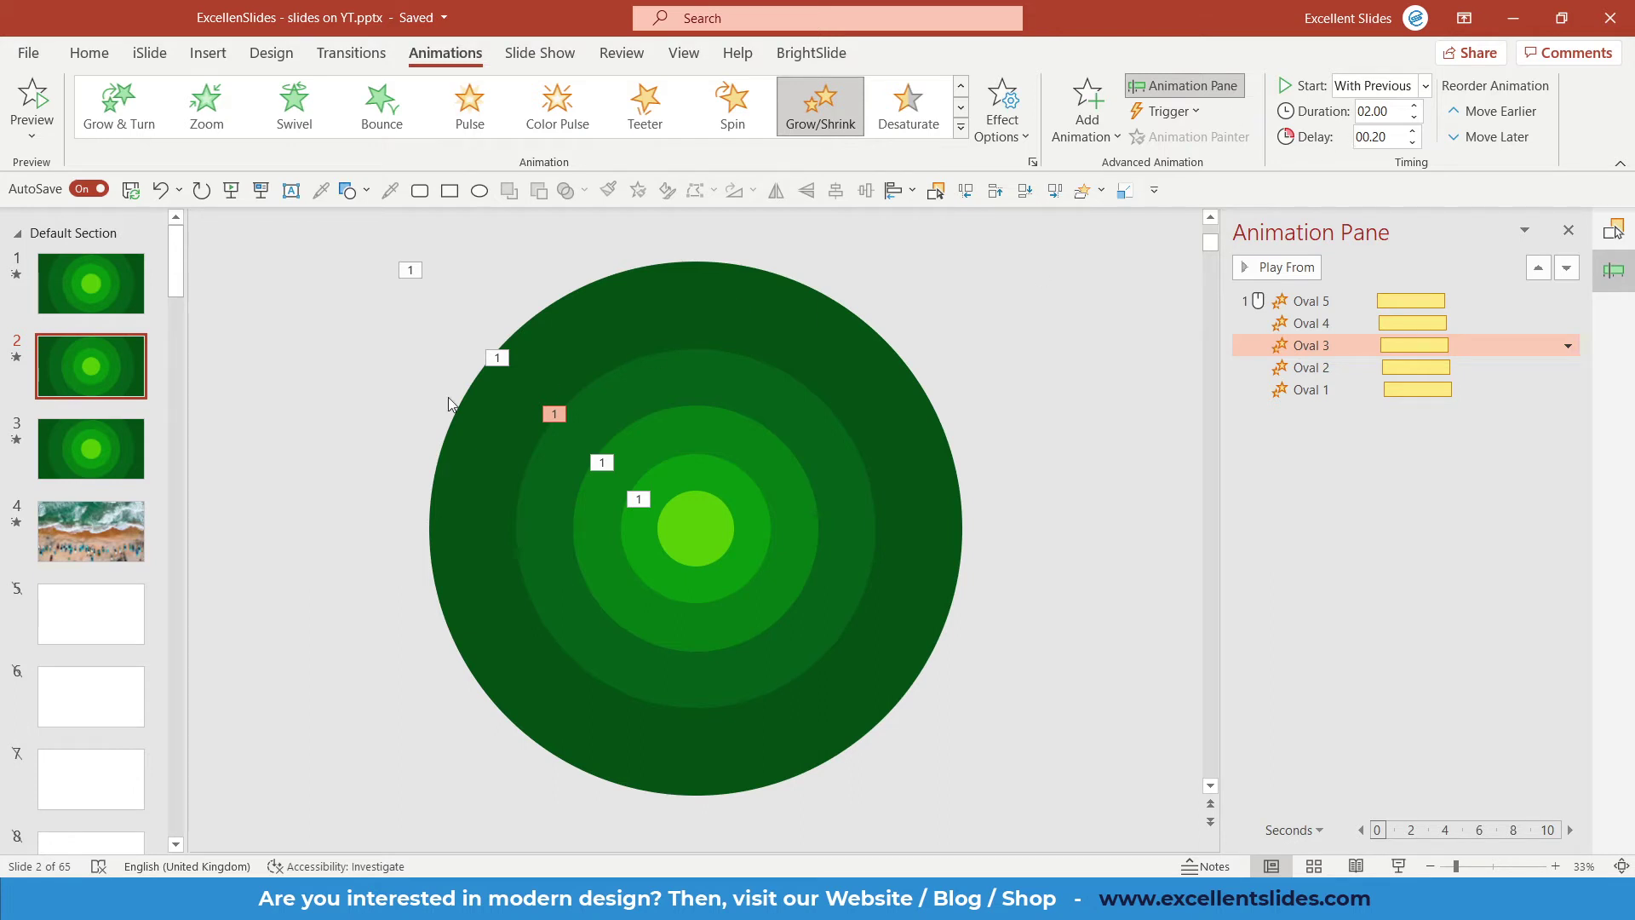
Examine the animation timing of the finished example circles on slide 1.
left_click(128, 307)
left_click(686, 518)
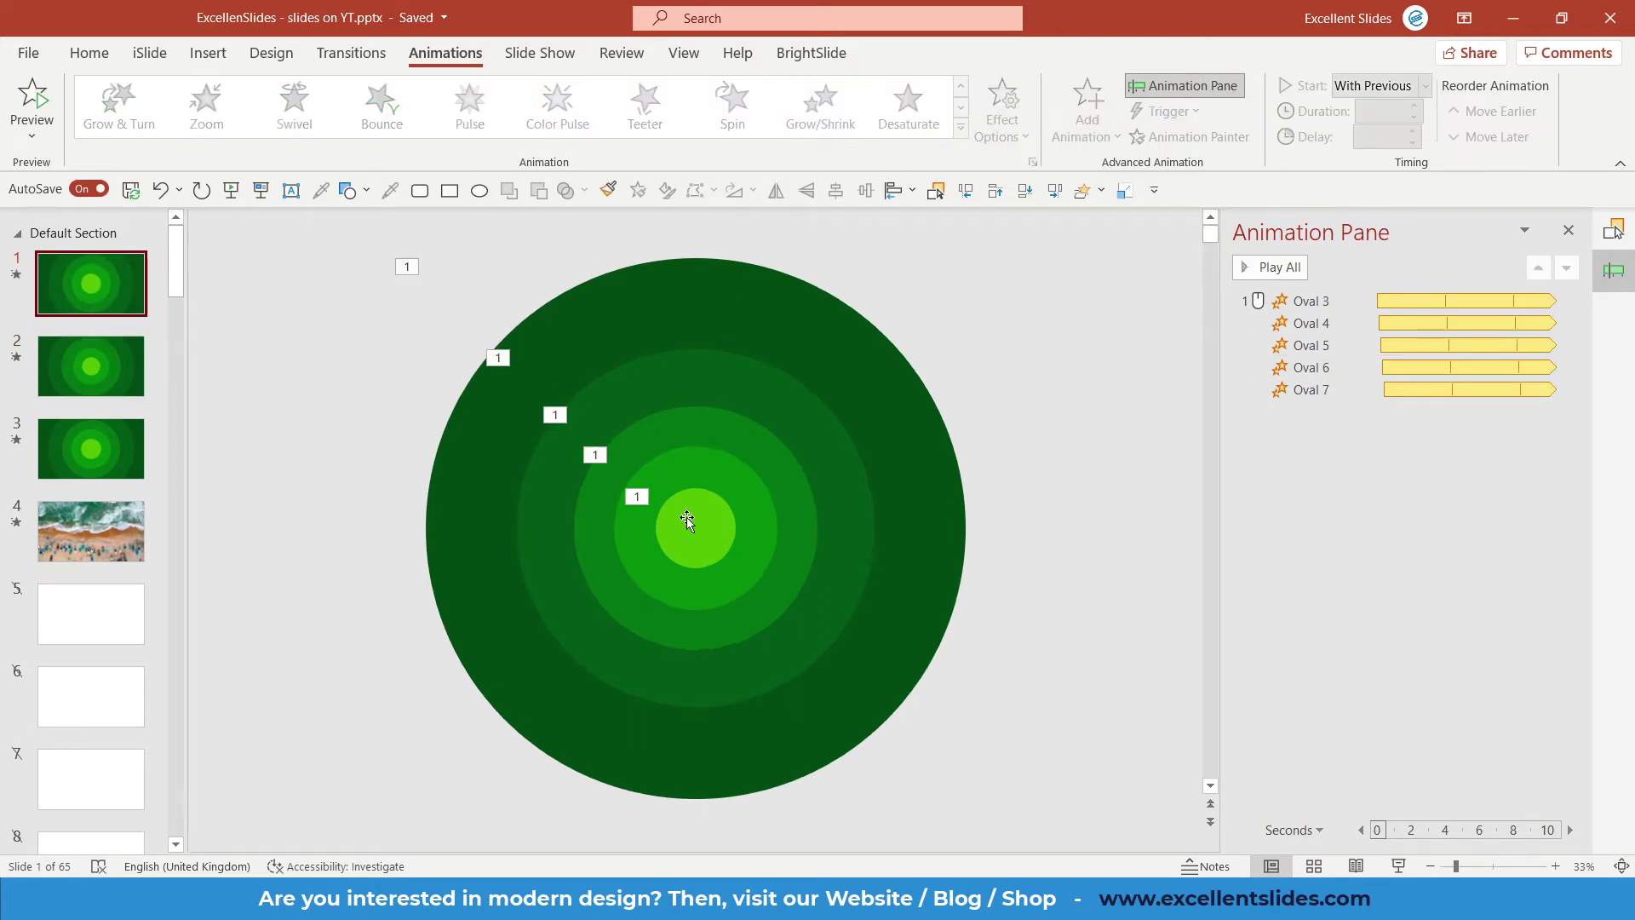
left_click(1316, 302)
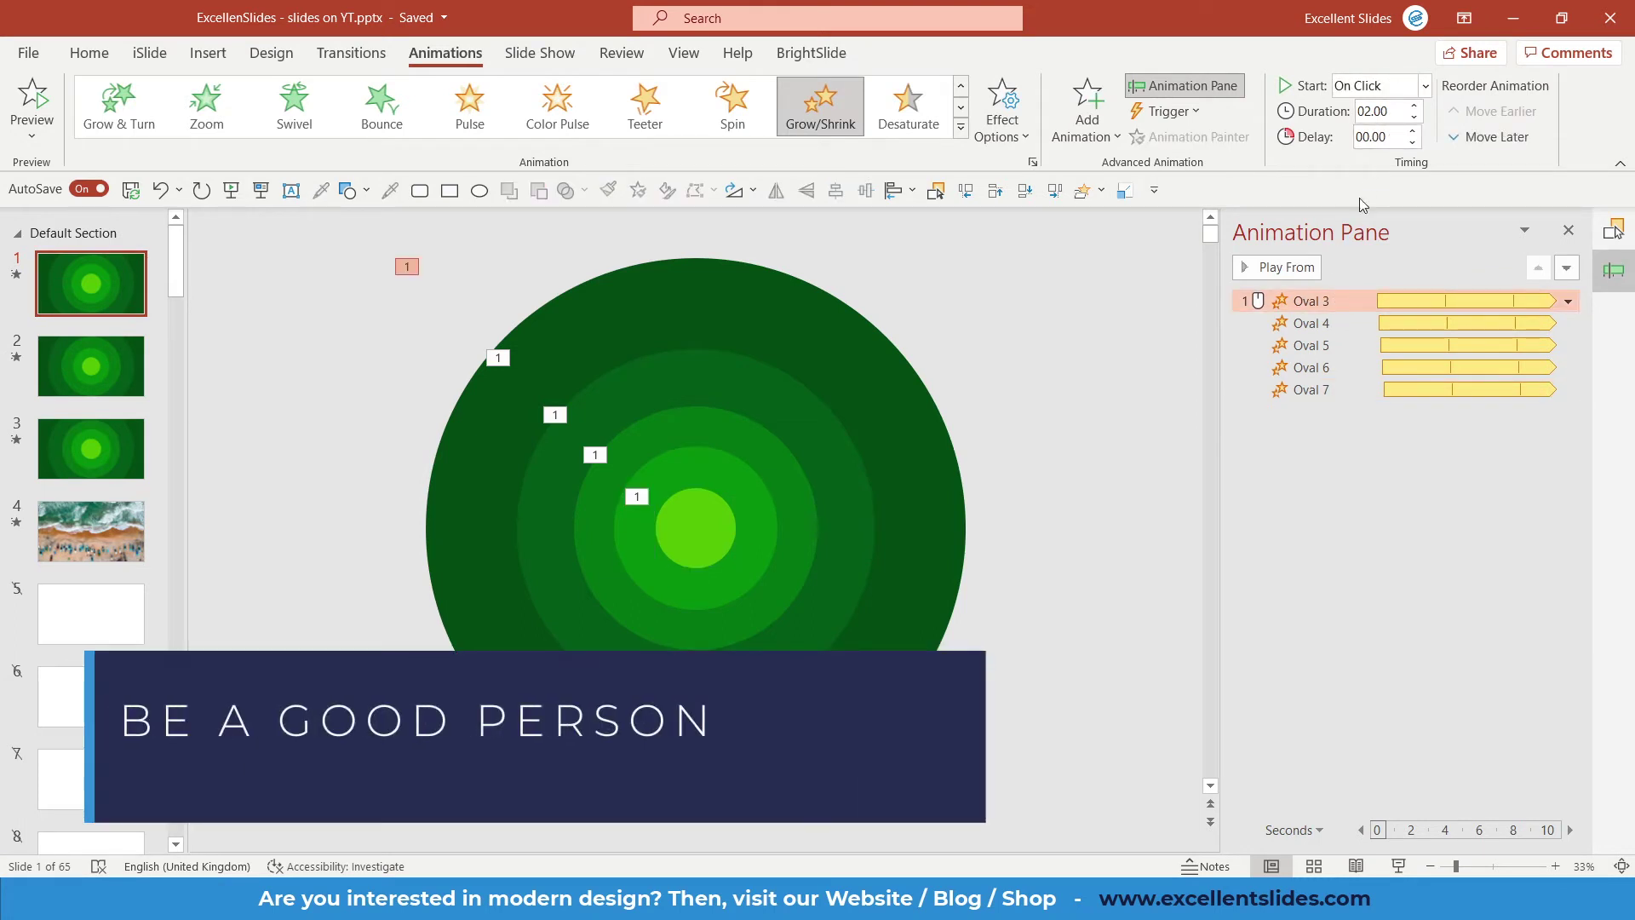
left_click(717, 528)
left_click(758, 528)
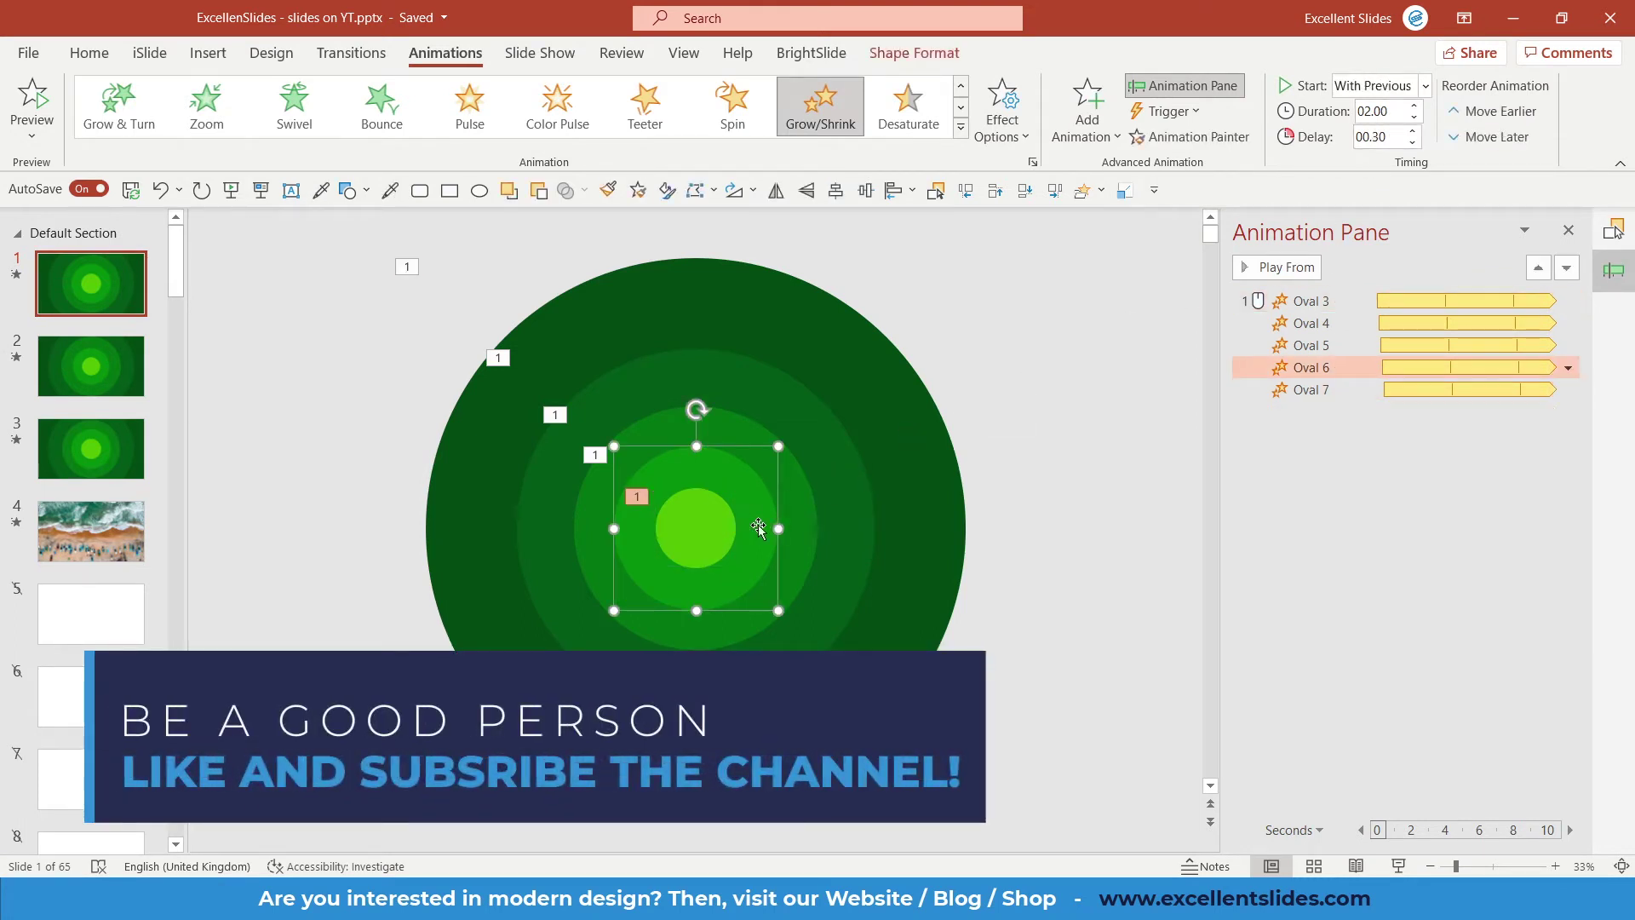
Return to slide 2 and play its circle animations in the full-screen slide show.
left_click(100, 375)
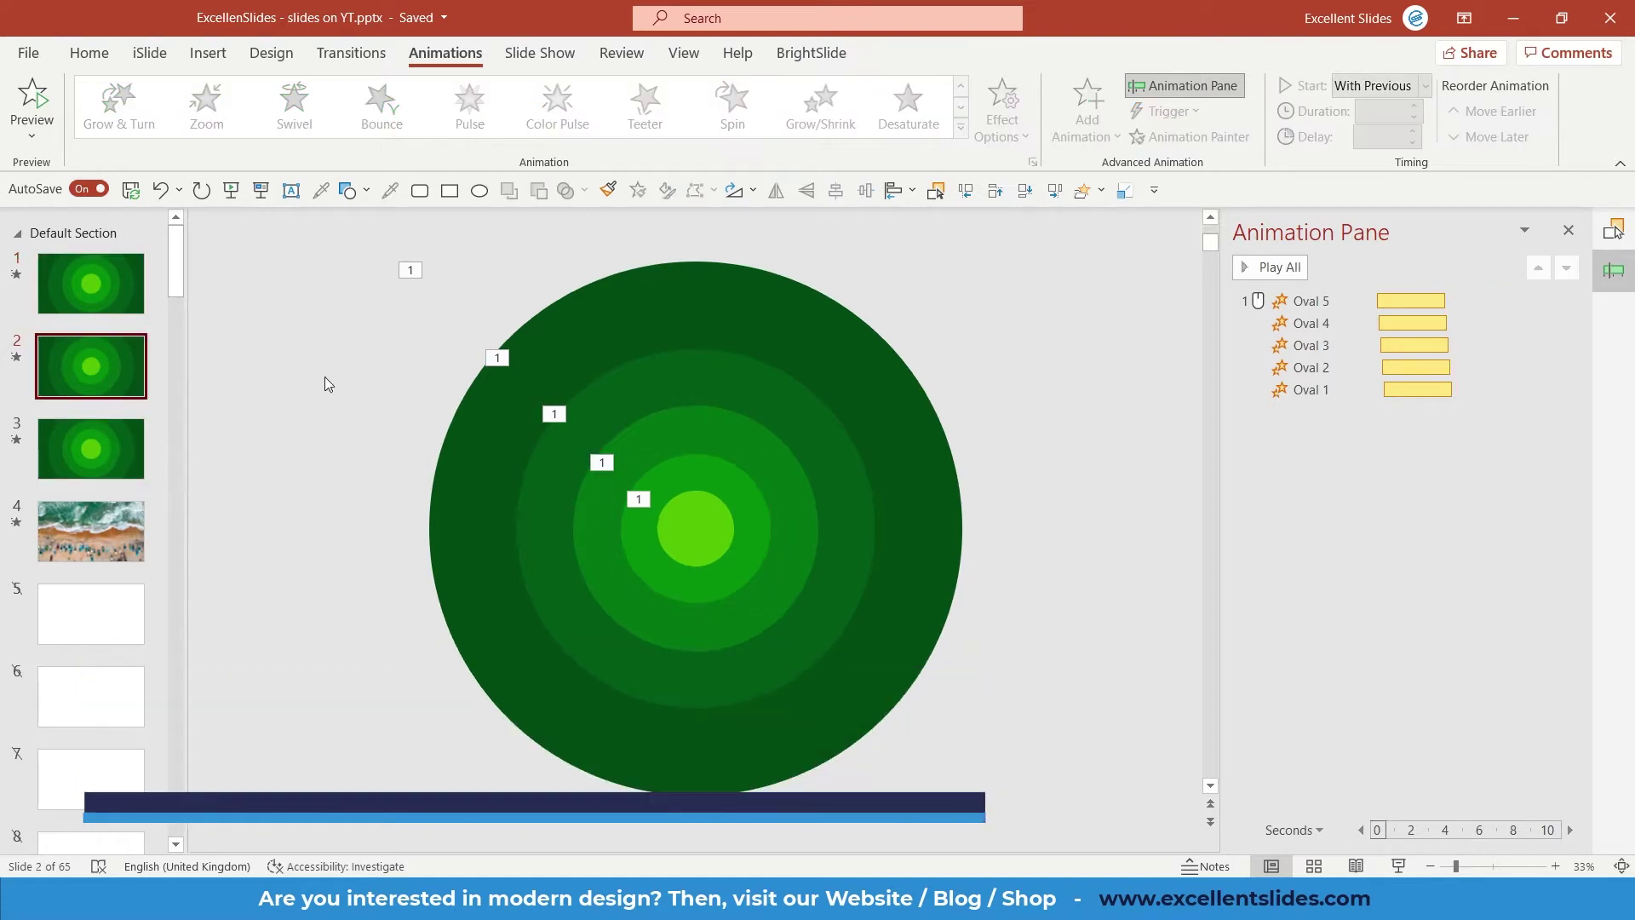
left_click(724, 511)
left_click(1098, 321)
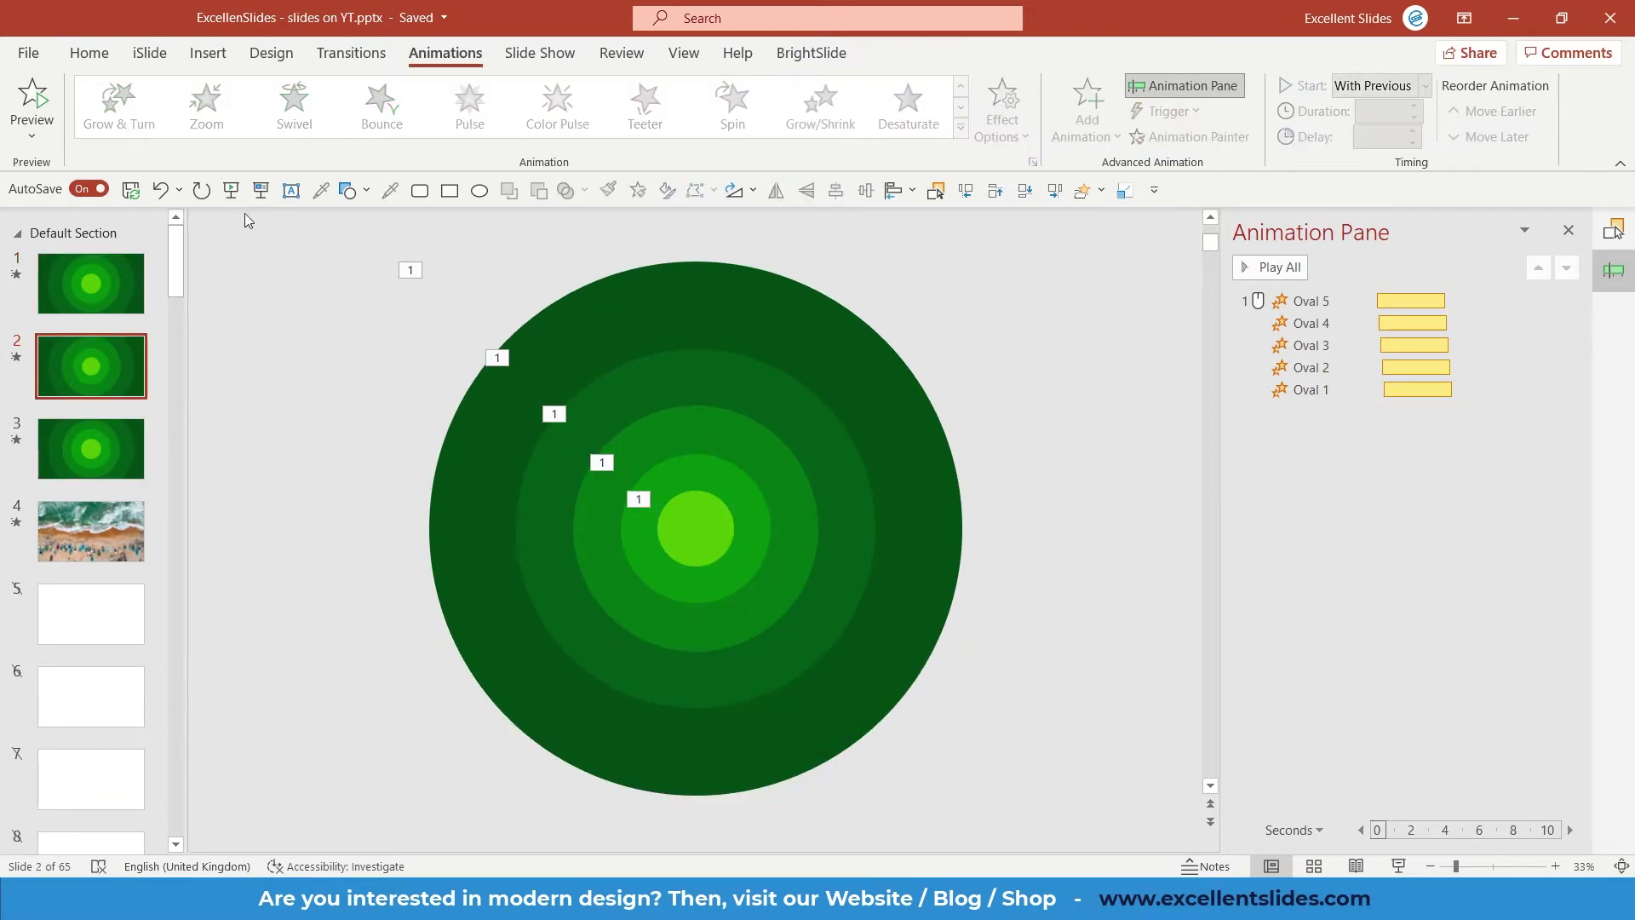
left_click(261, 189)
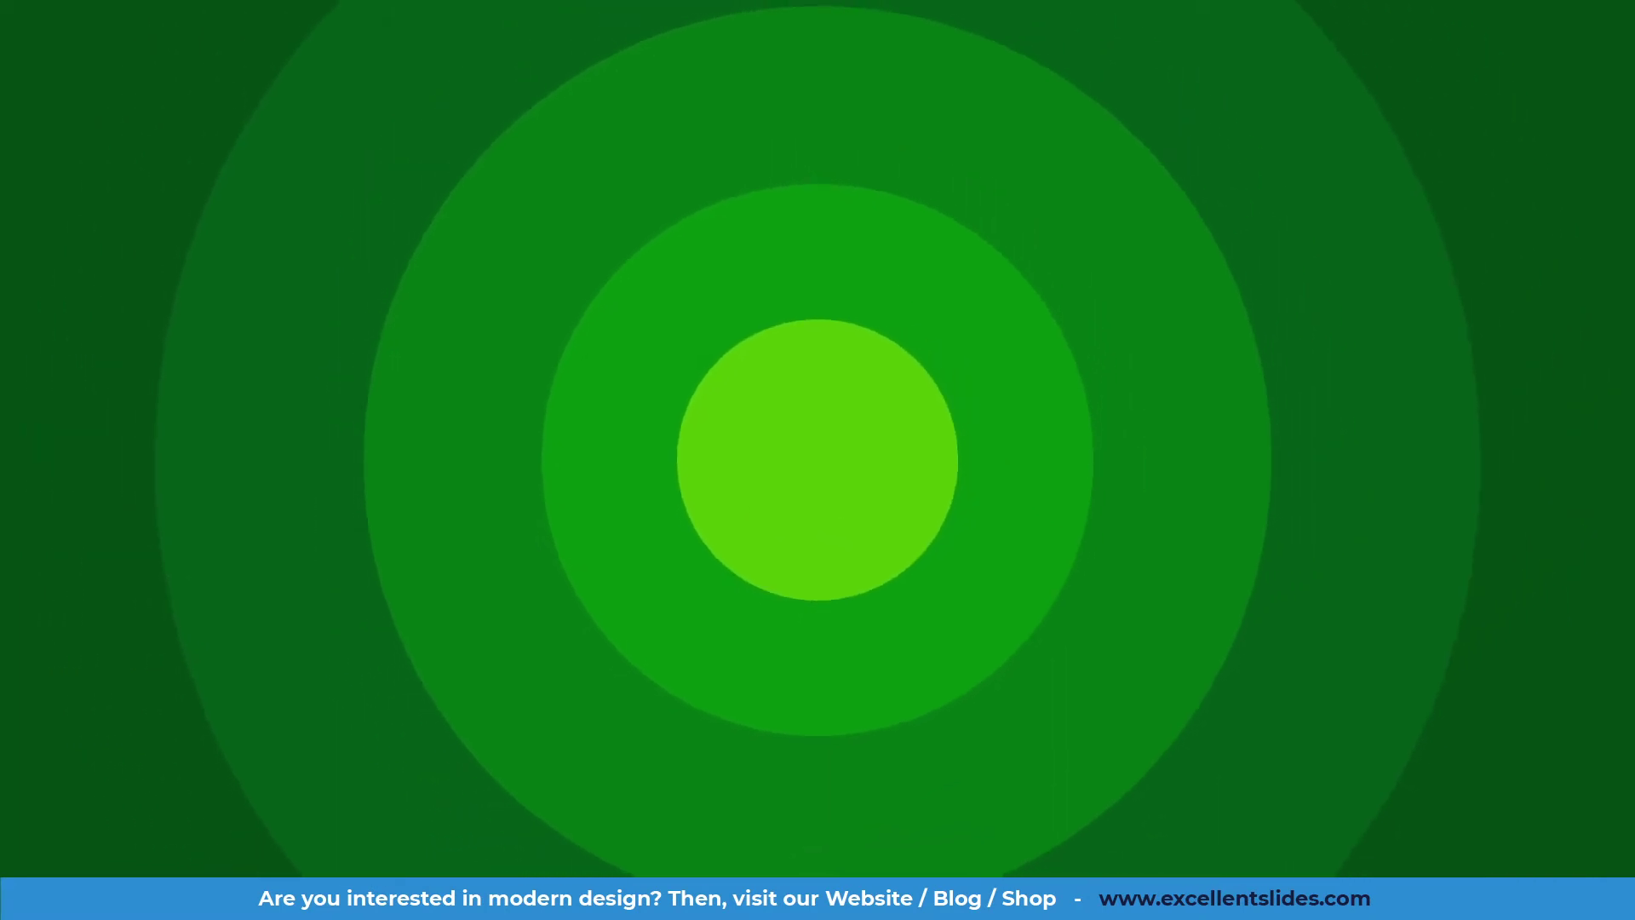
key("Escape")
Set all five circle animations on slide 2 to repeat until the end of the slide.
left_click(1296, 327)
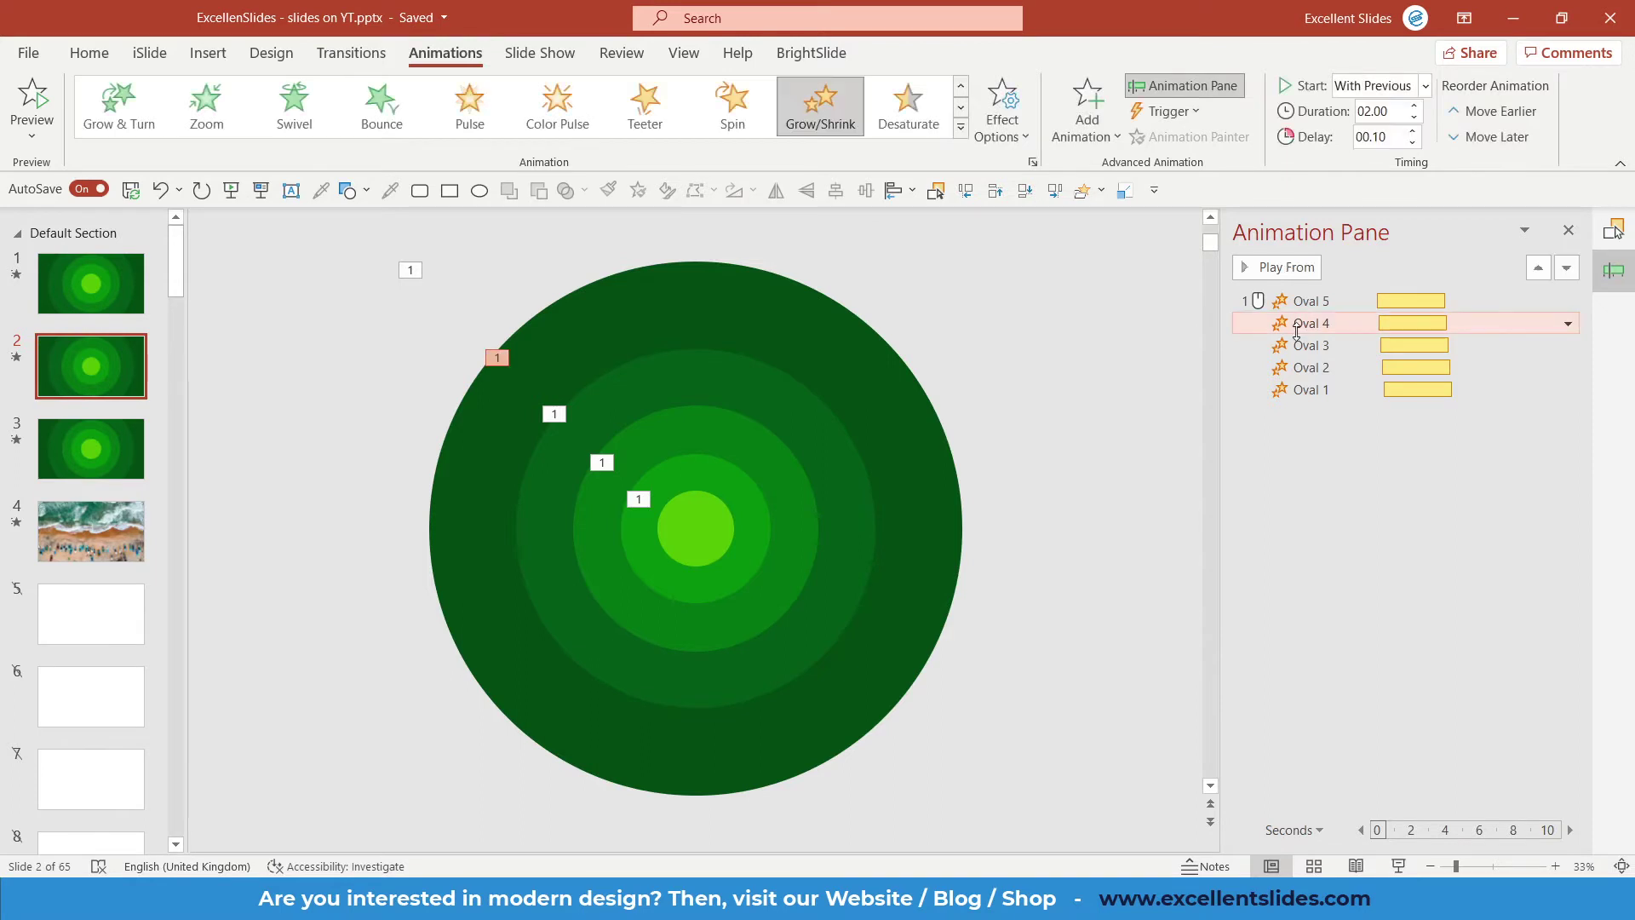
key("ctrl+a")
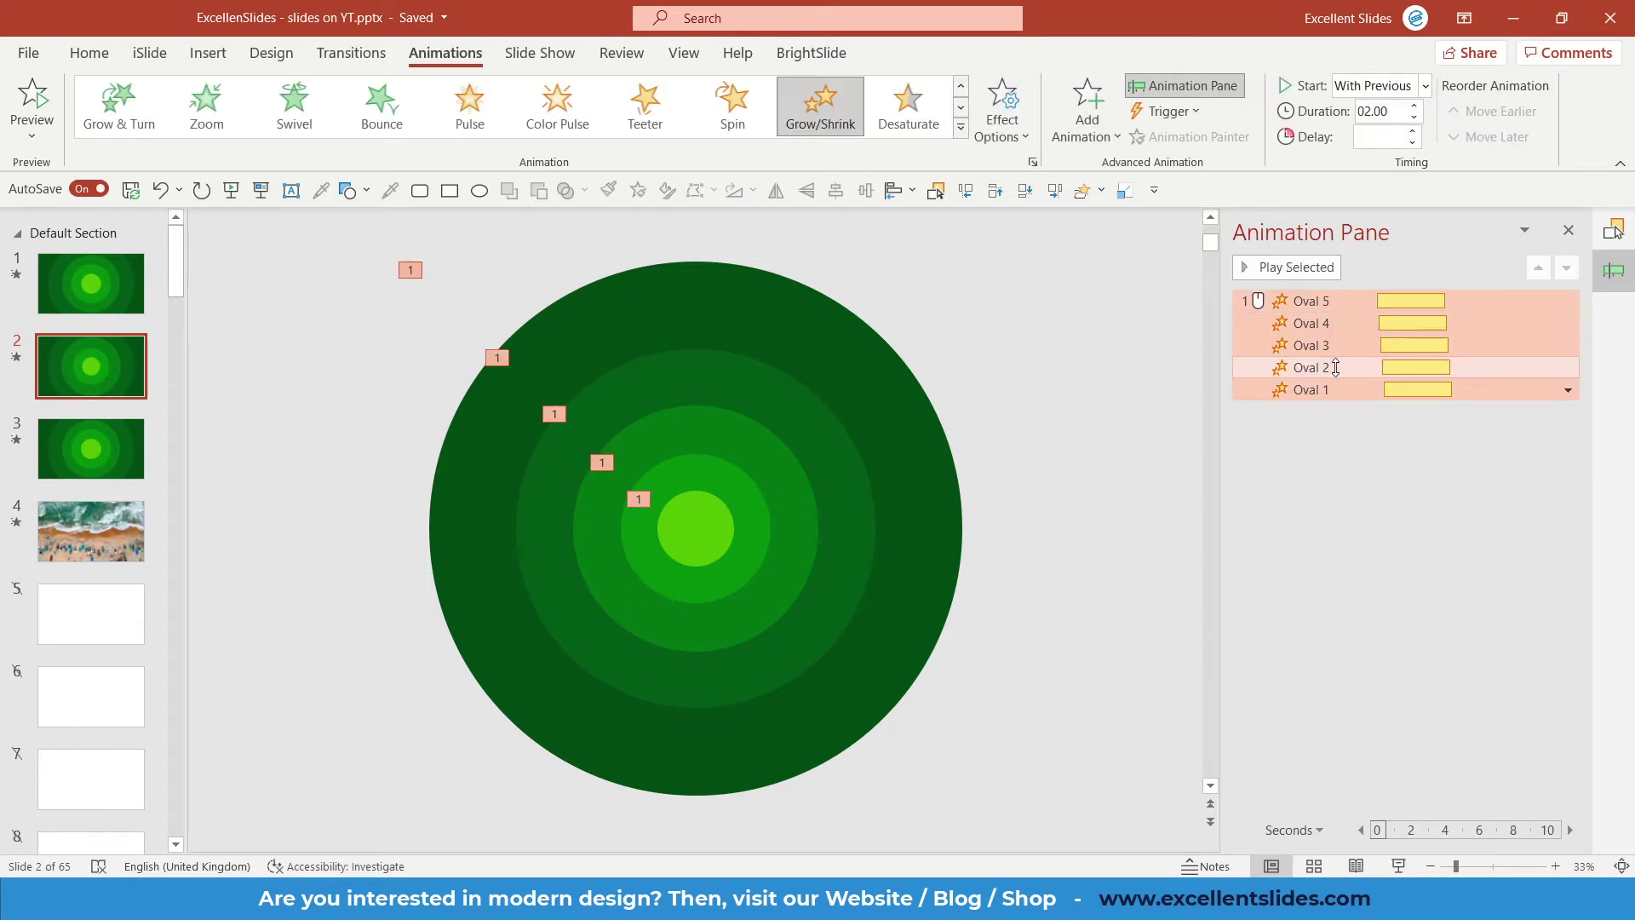
left_click(1568, 390)
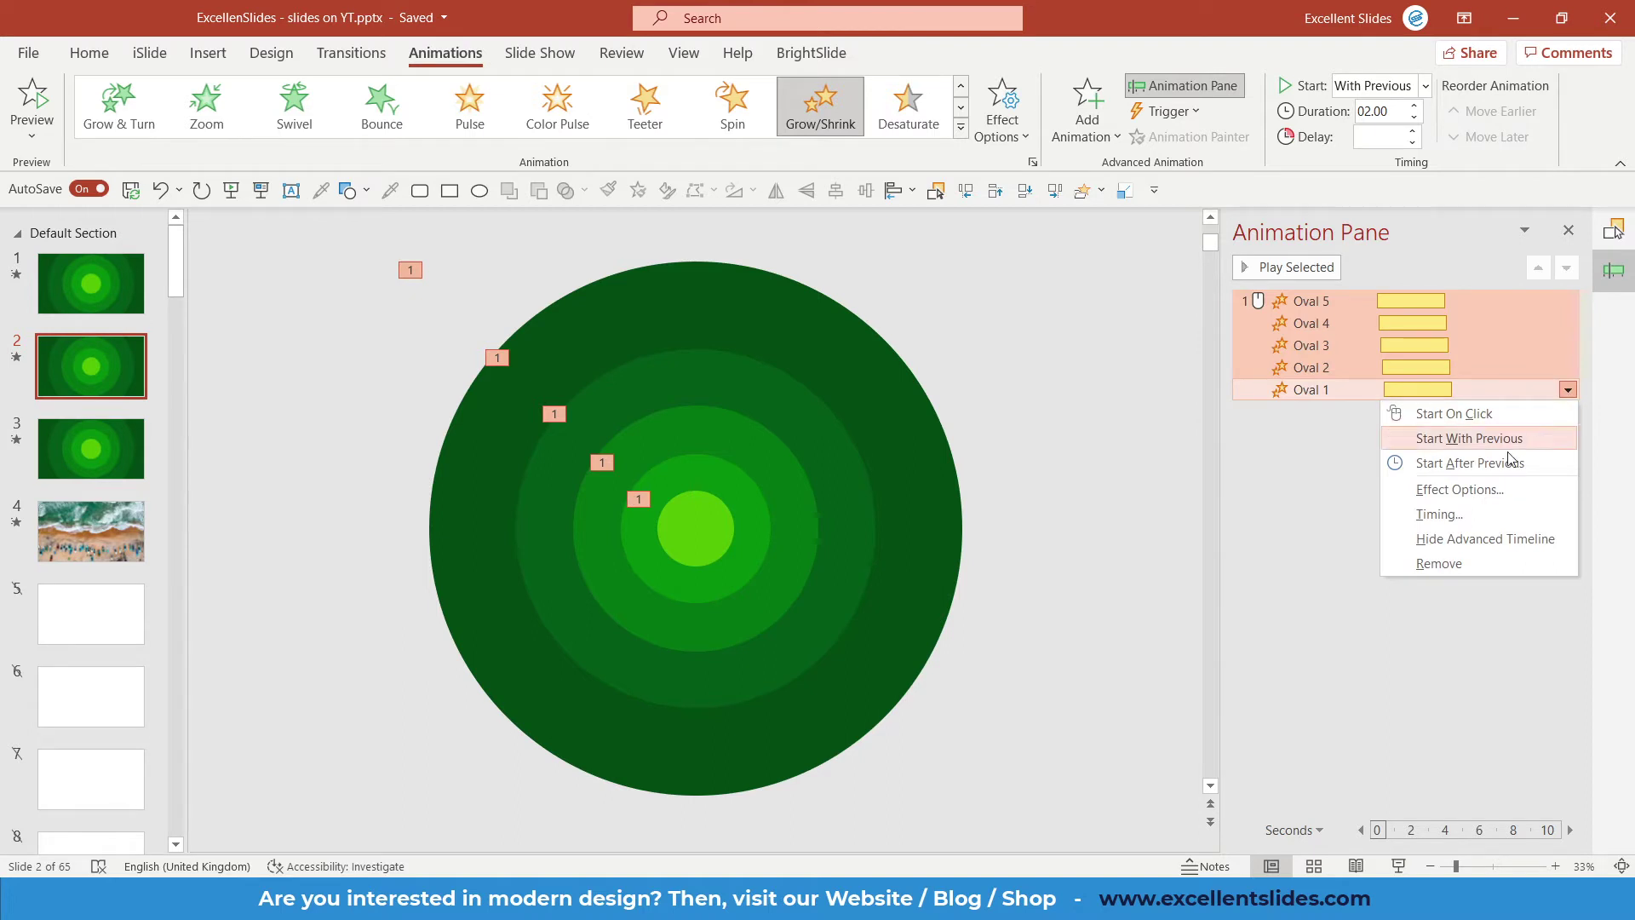
left_click(1474, 490)
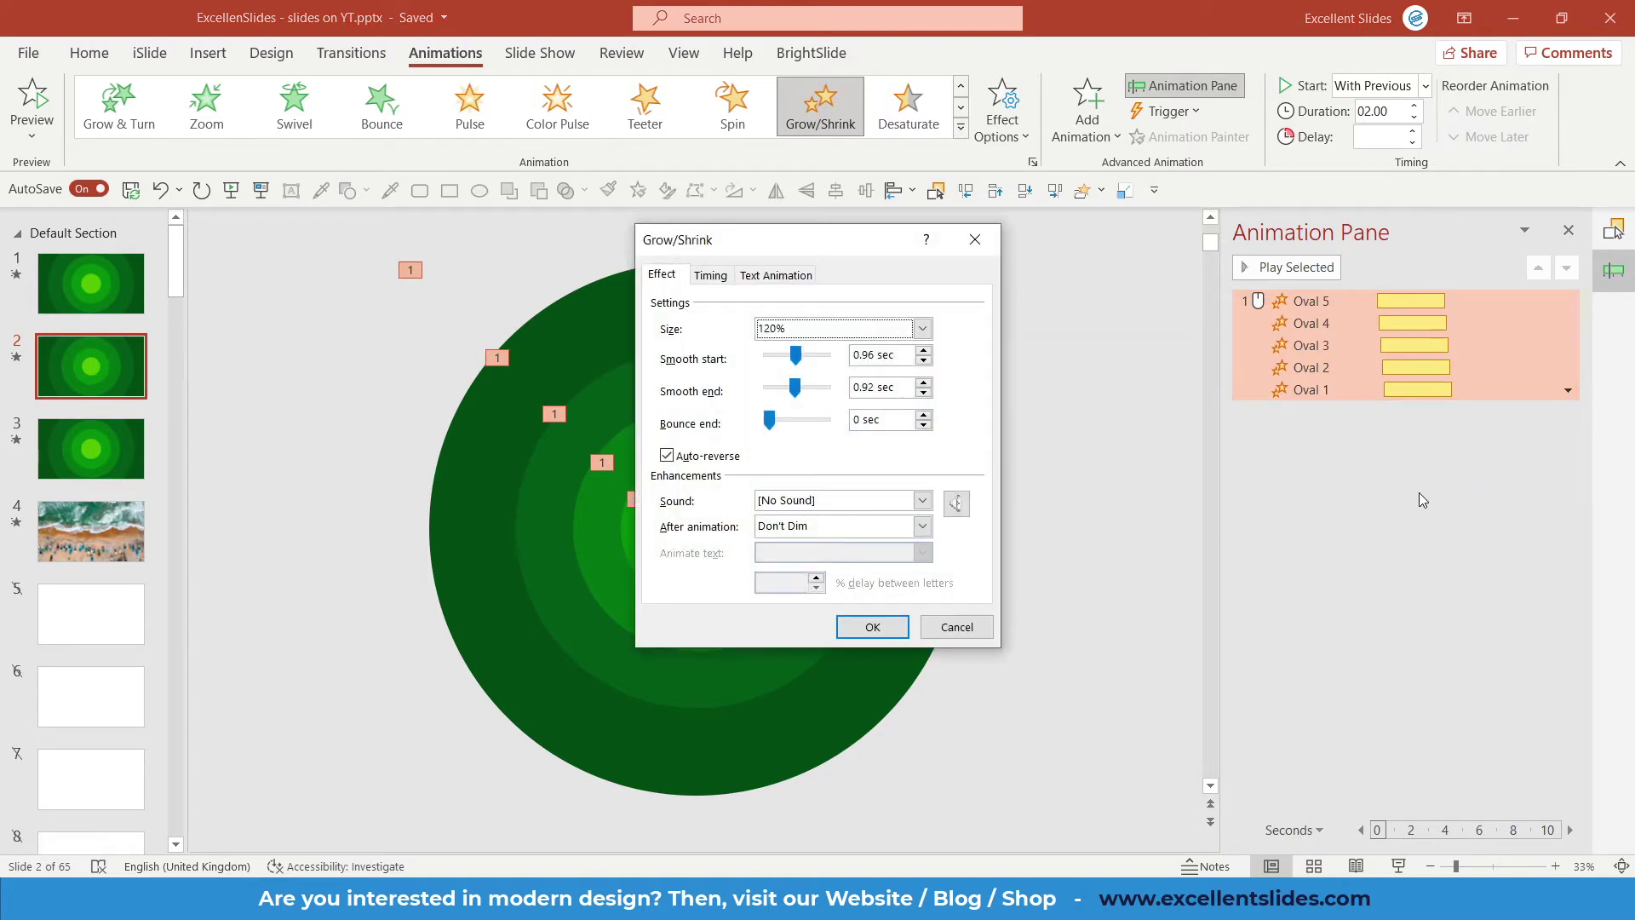
left_click(712, 277)
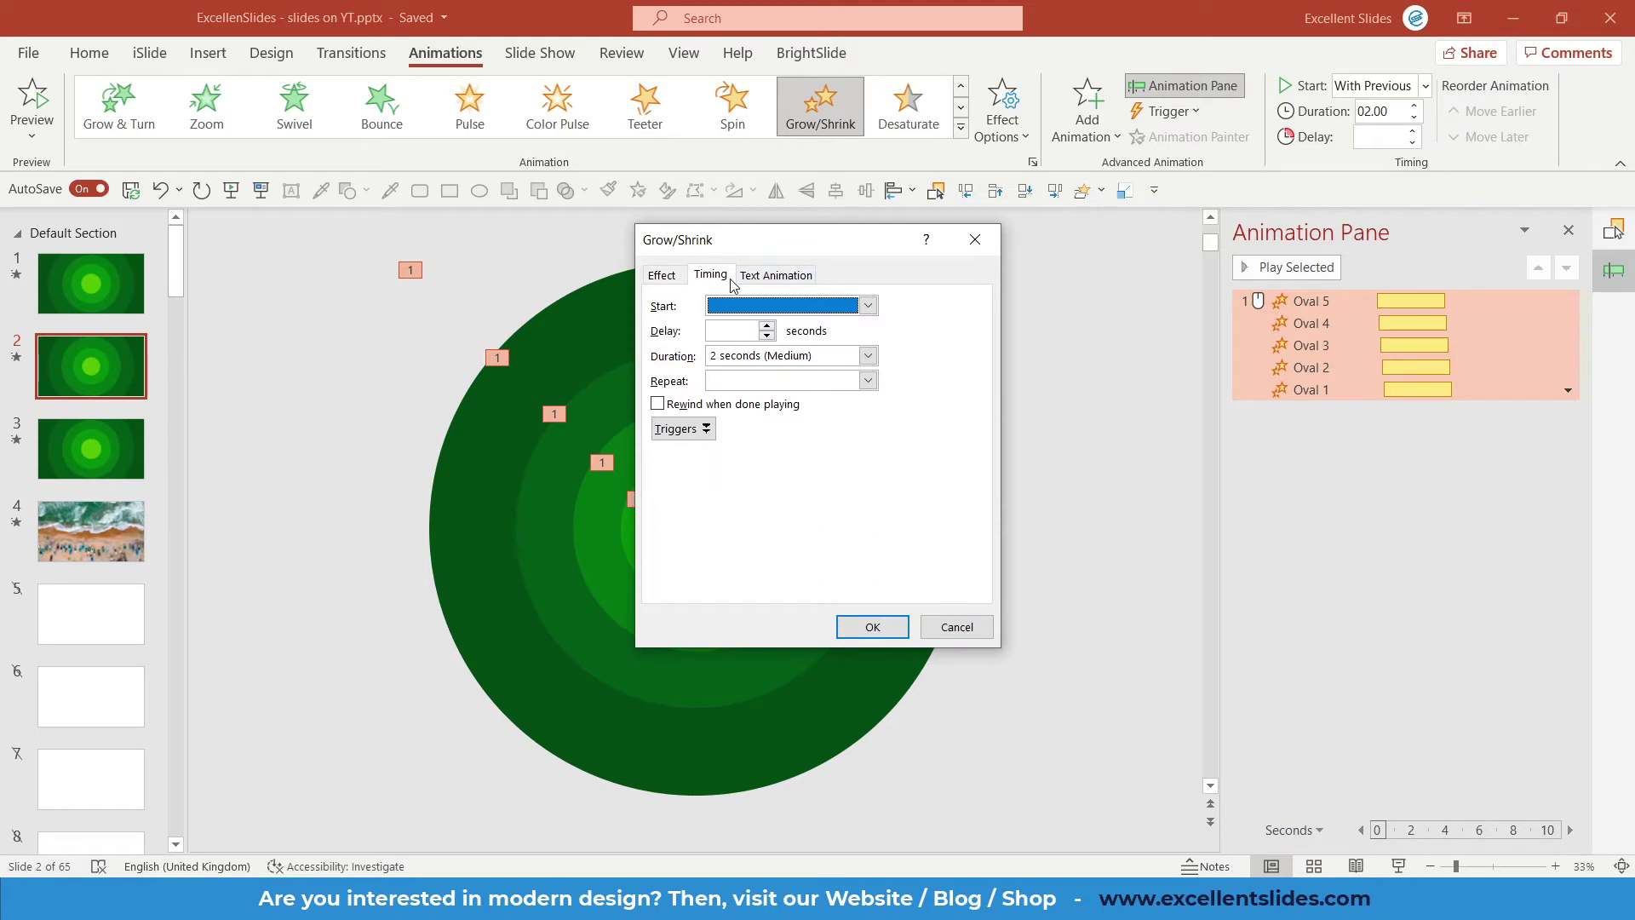
left_click(867, 382)
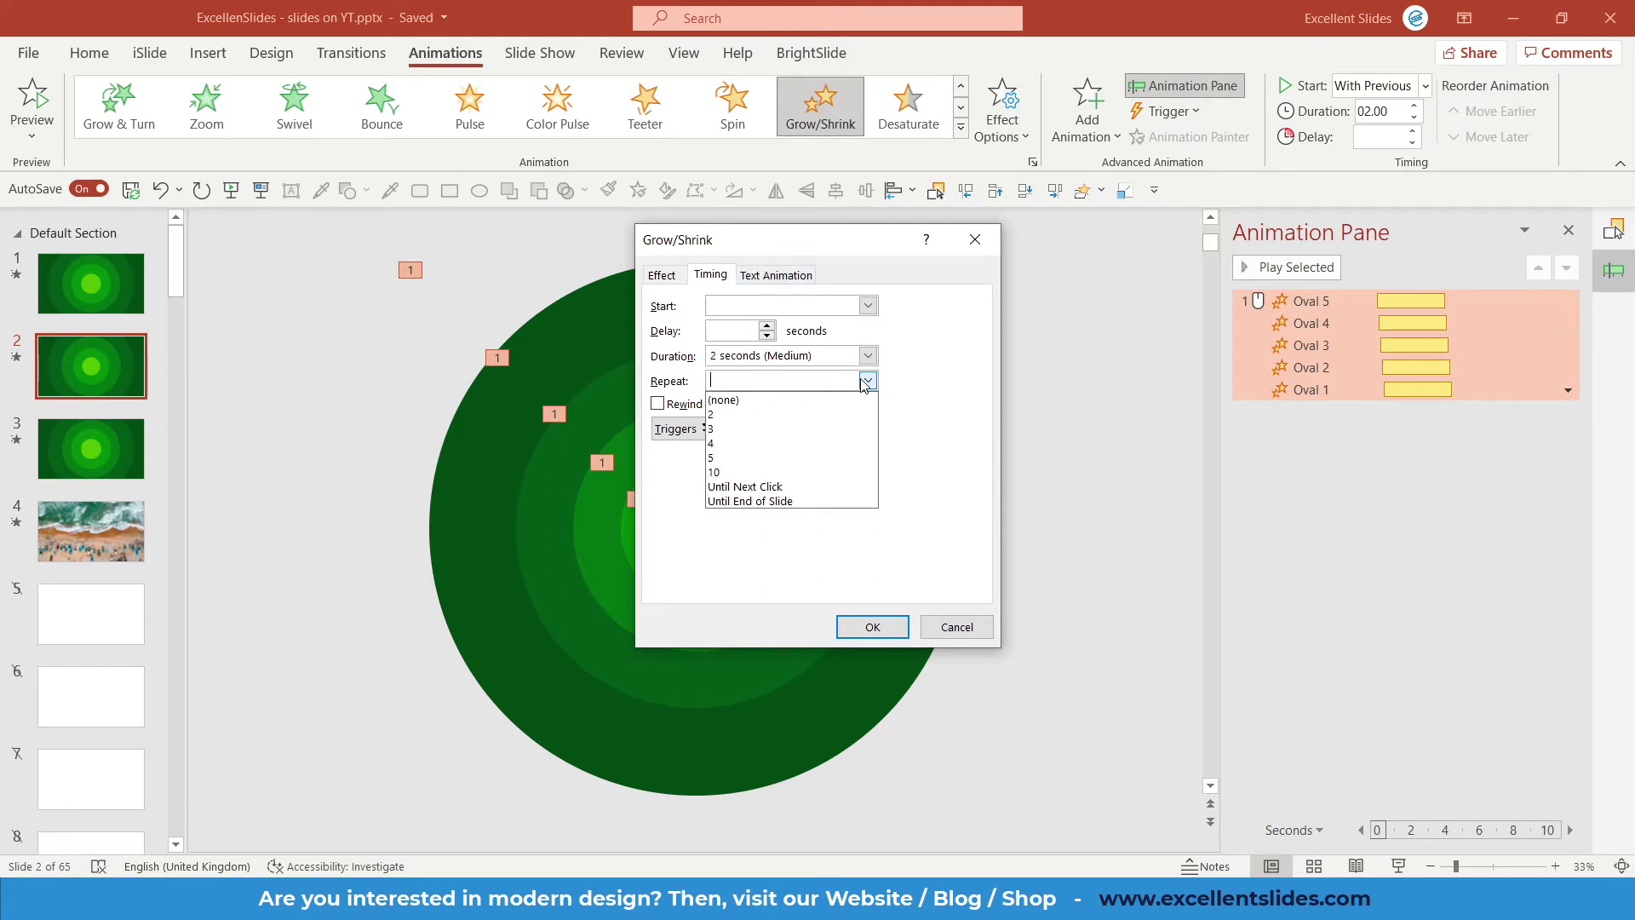
left_click(784, 502)
left_click(872, 627)
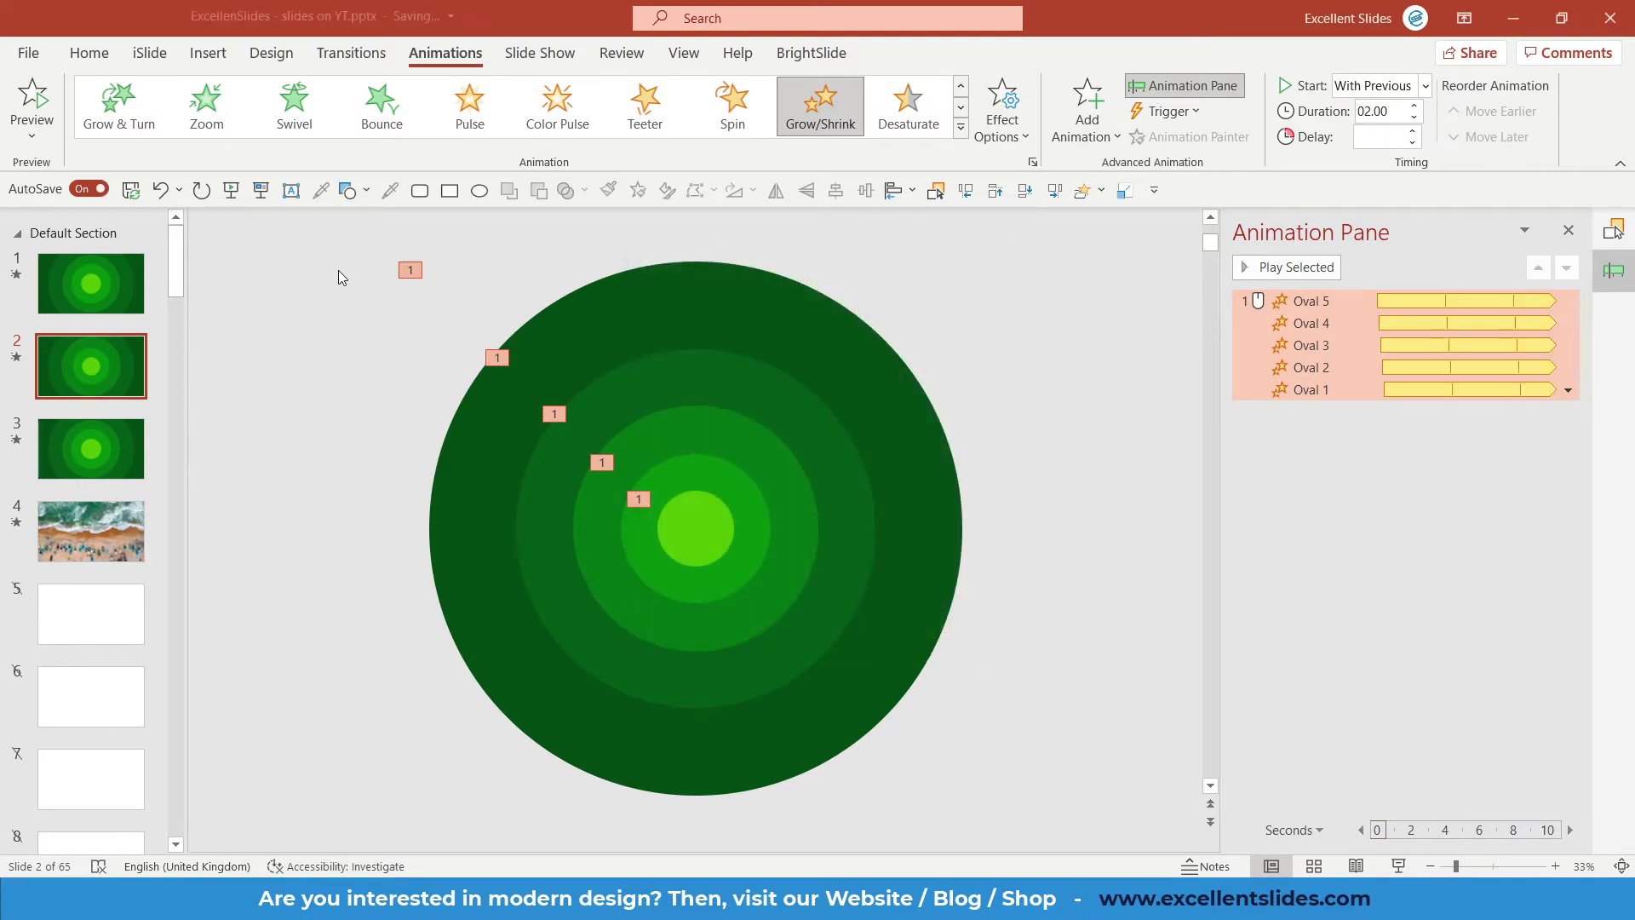
Preview slide 2's continuously repeating circle pulse in the full-screen slide show and come back to the normal editing view.
left_click(262, 189)
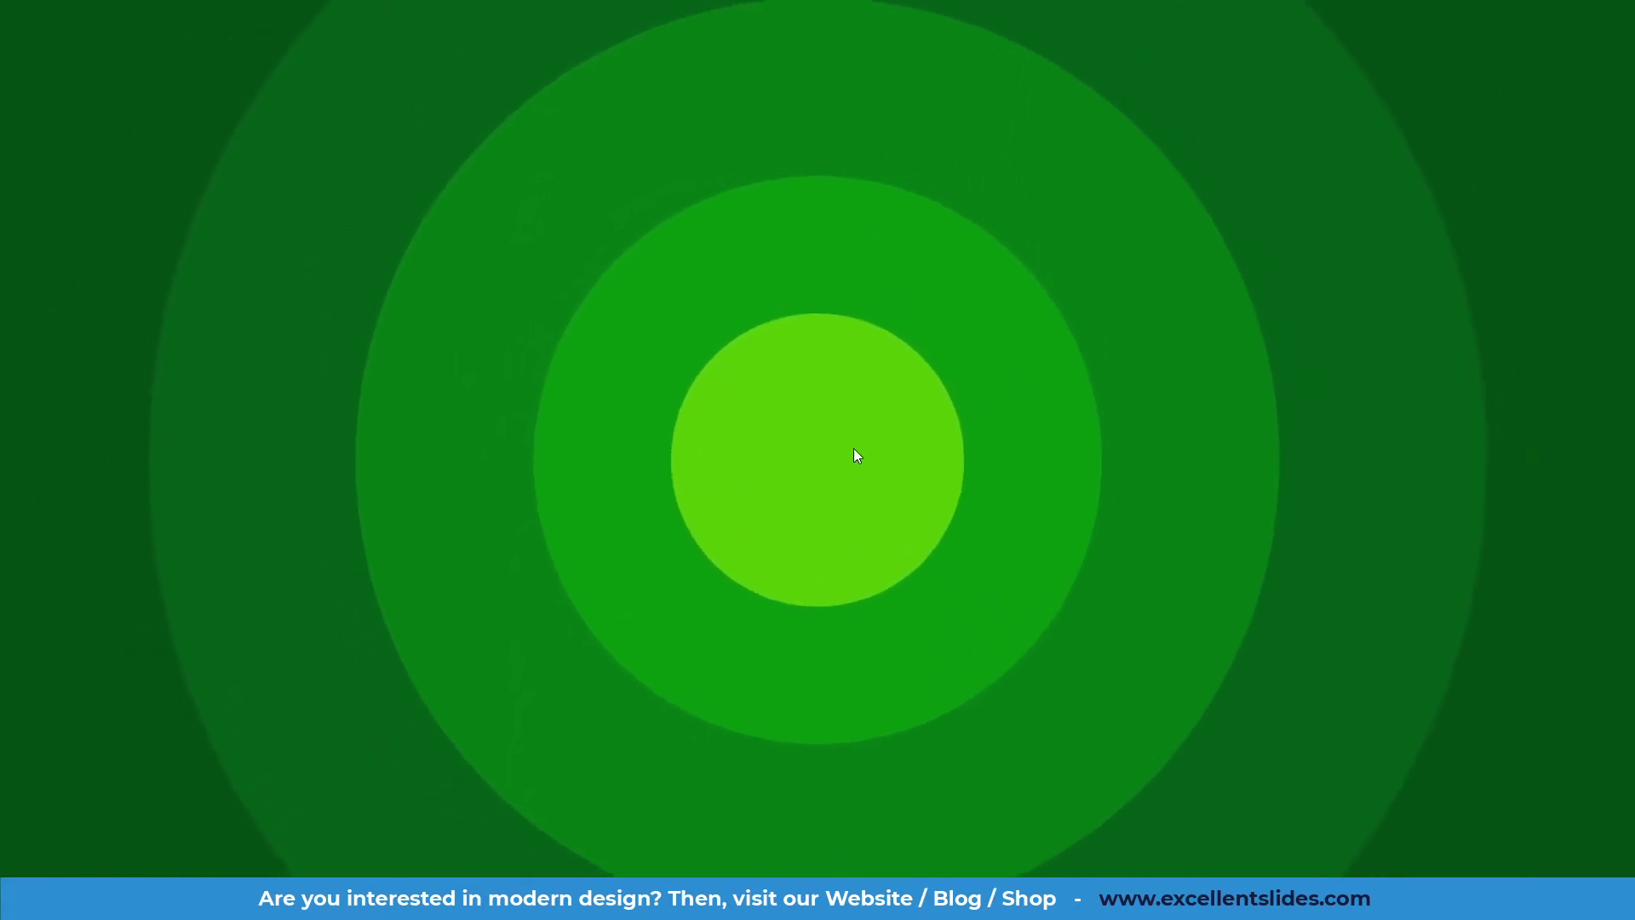
key("Escape")
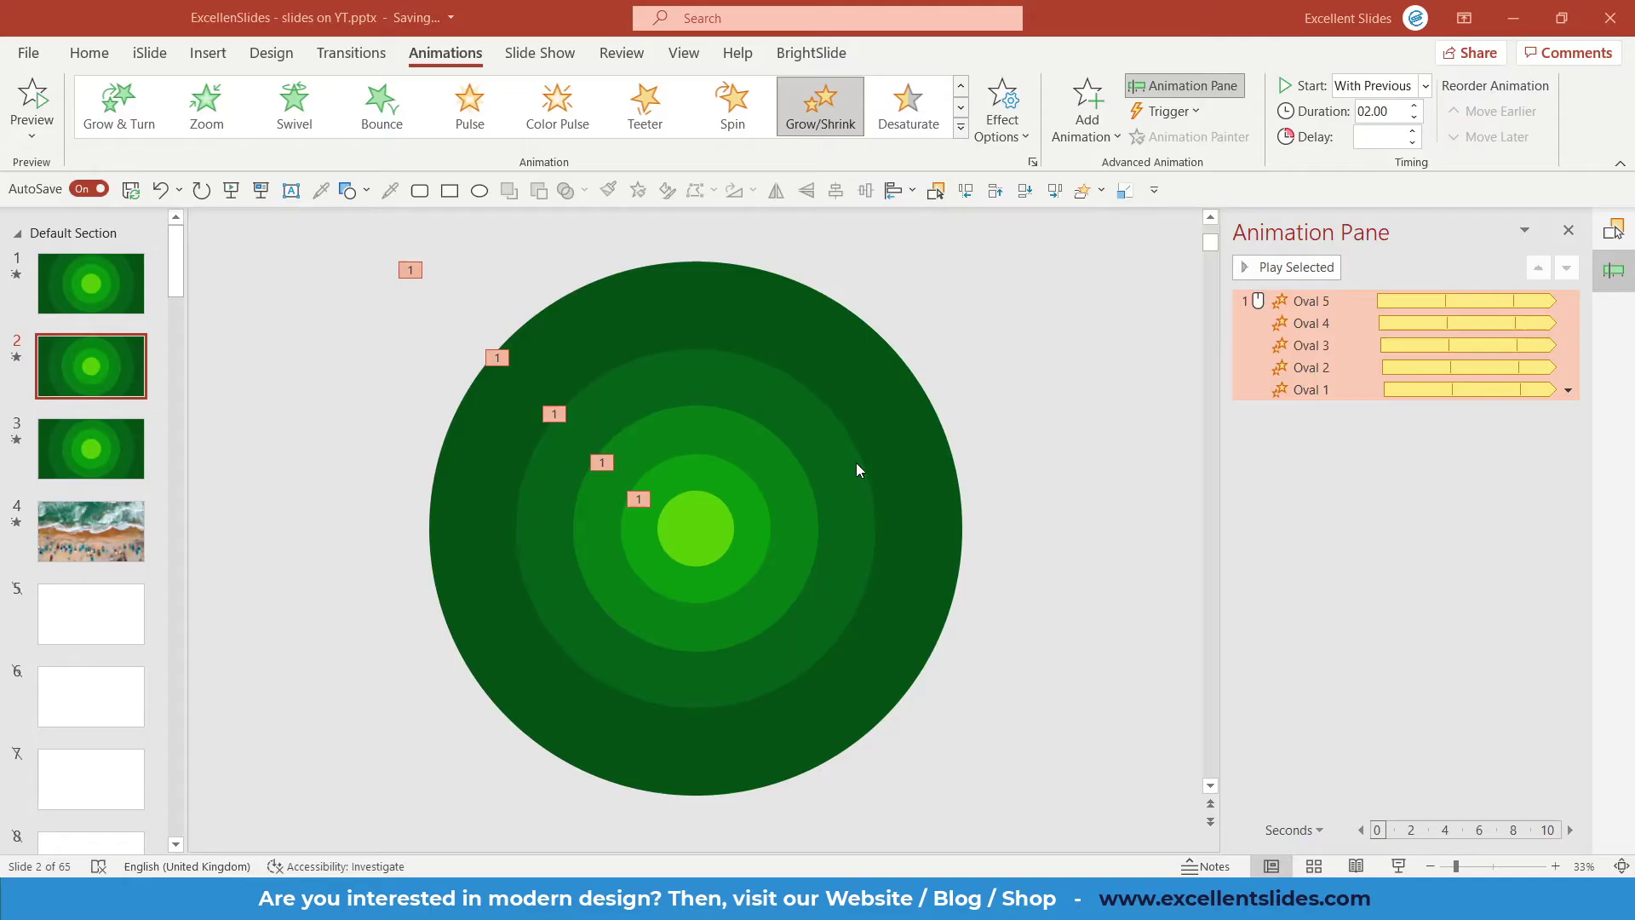
scroll(851, 458, "down", 1)
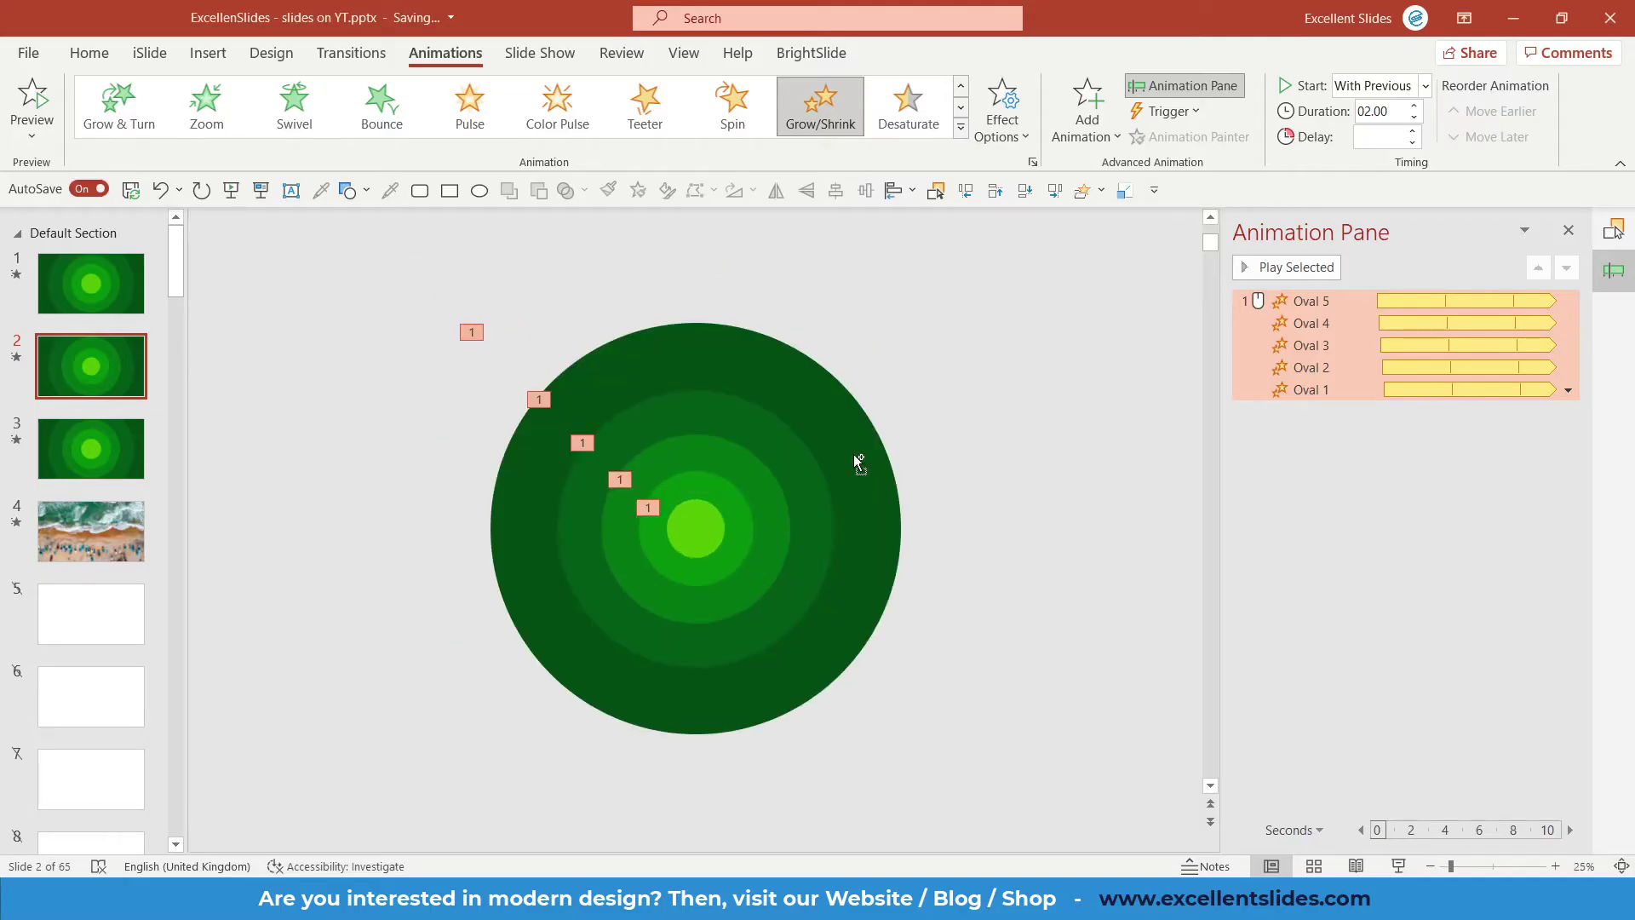
scroll(853, 453, "up", 2)
scroll(853, 453, "down", 1)
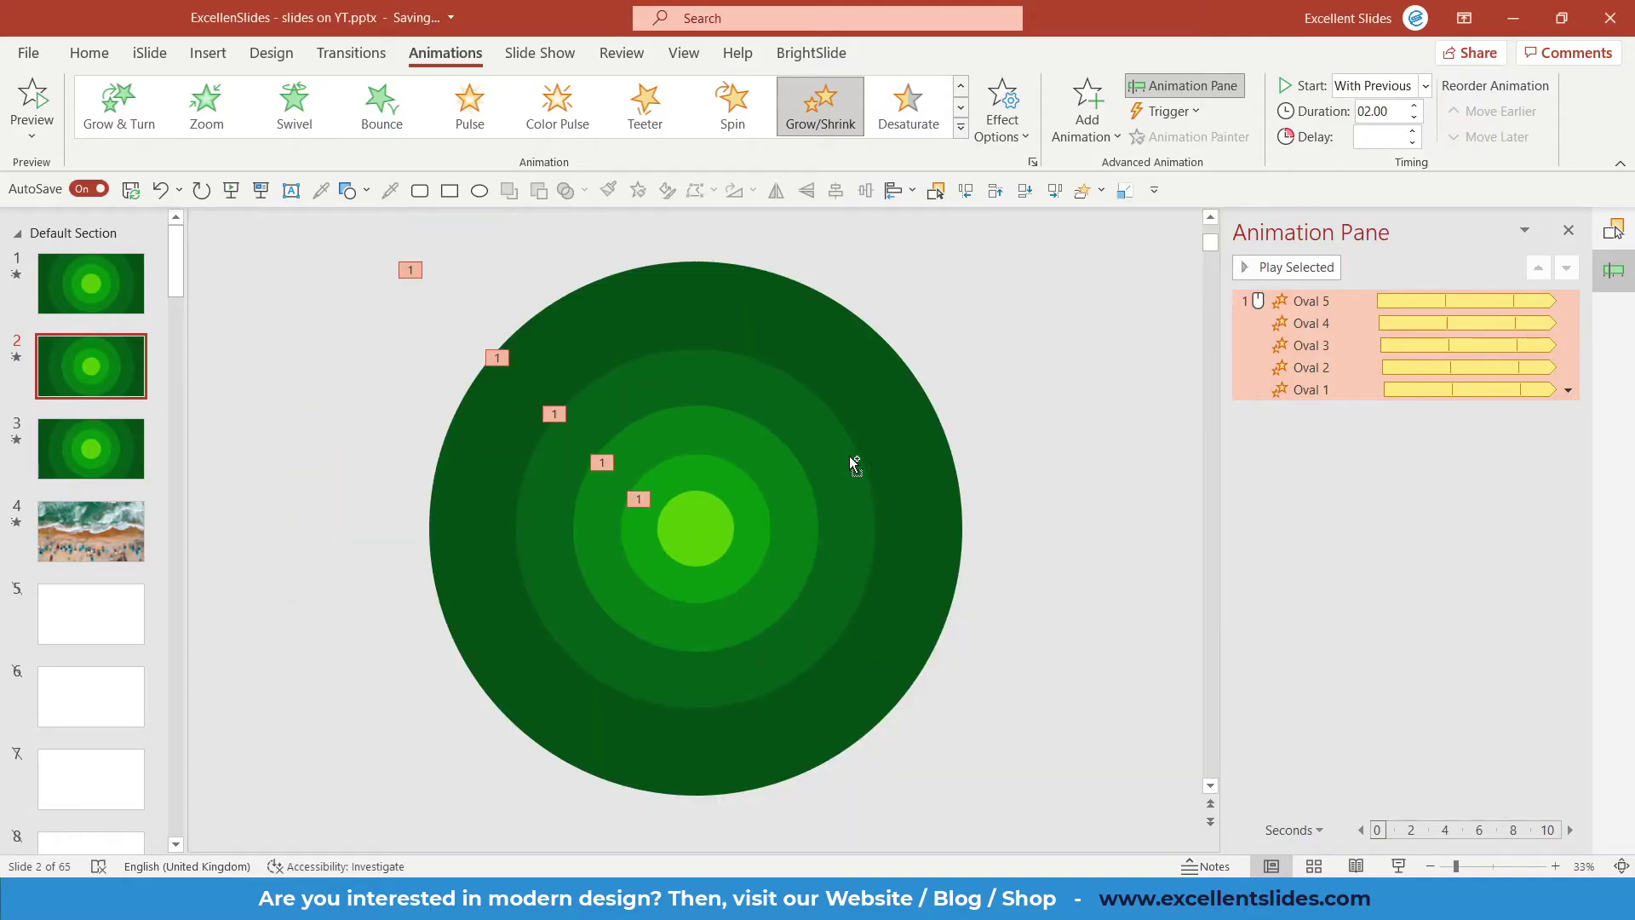
Examine the shadowed circles of the finished example on slide 3 up close.
left_click(138, 441)
left_click(657, 475)
scroll(657, 476, "up", 3)
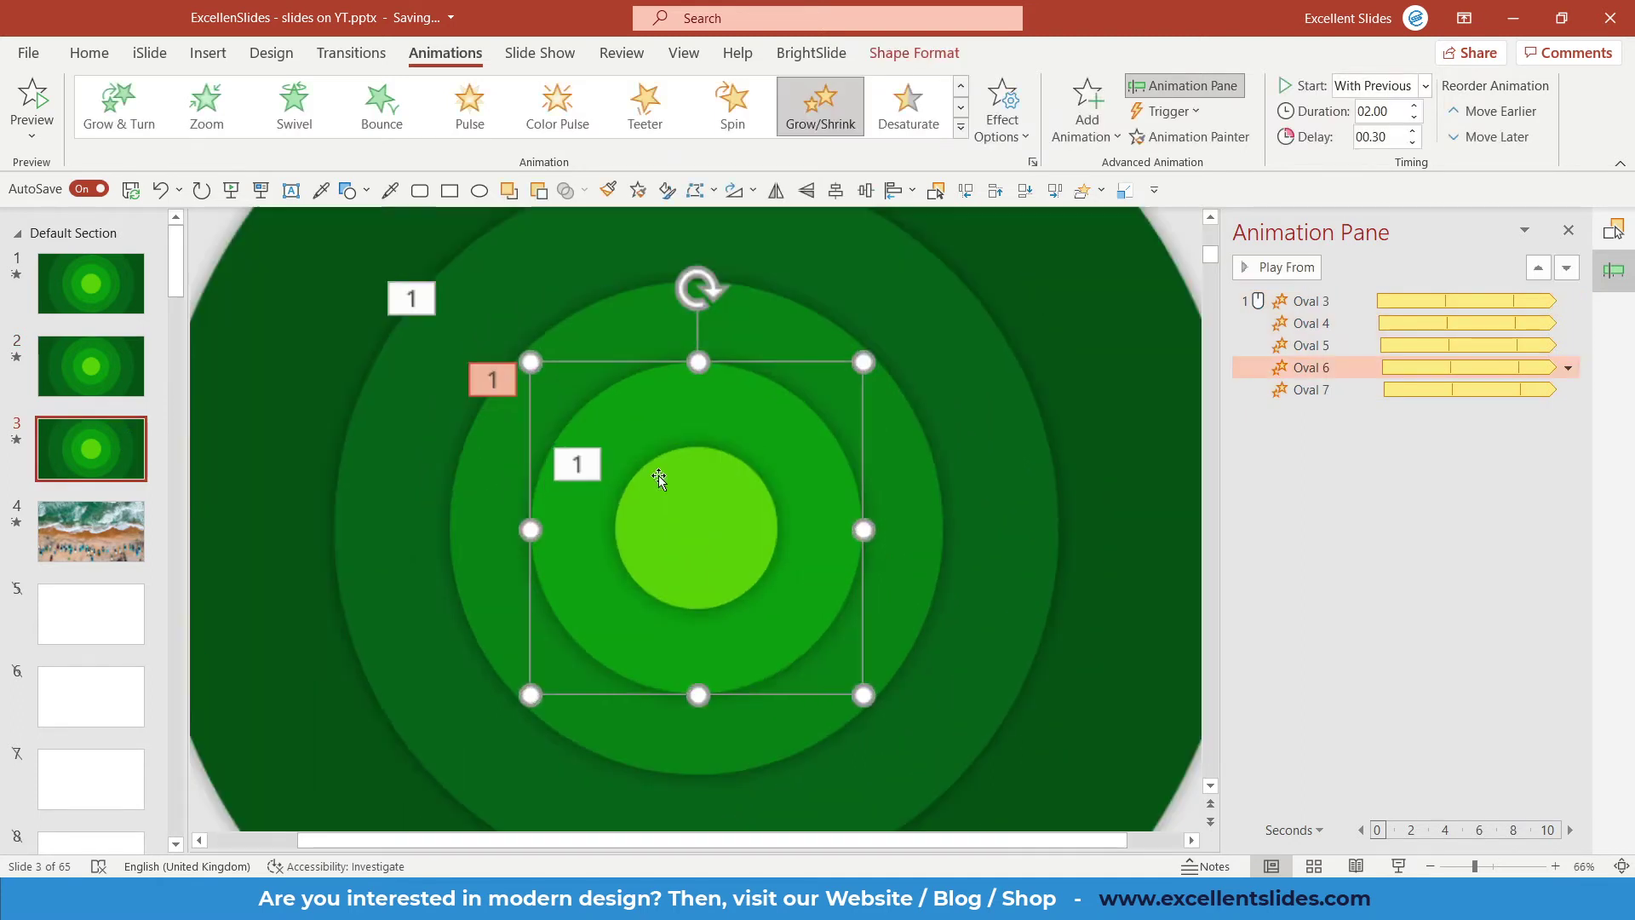
Move the plain circle slide 2 to just after the shadowed example slide and duplicate it.
left_click(120, 372)
scroll(392, 447, "down", 3)
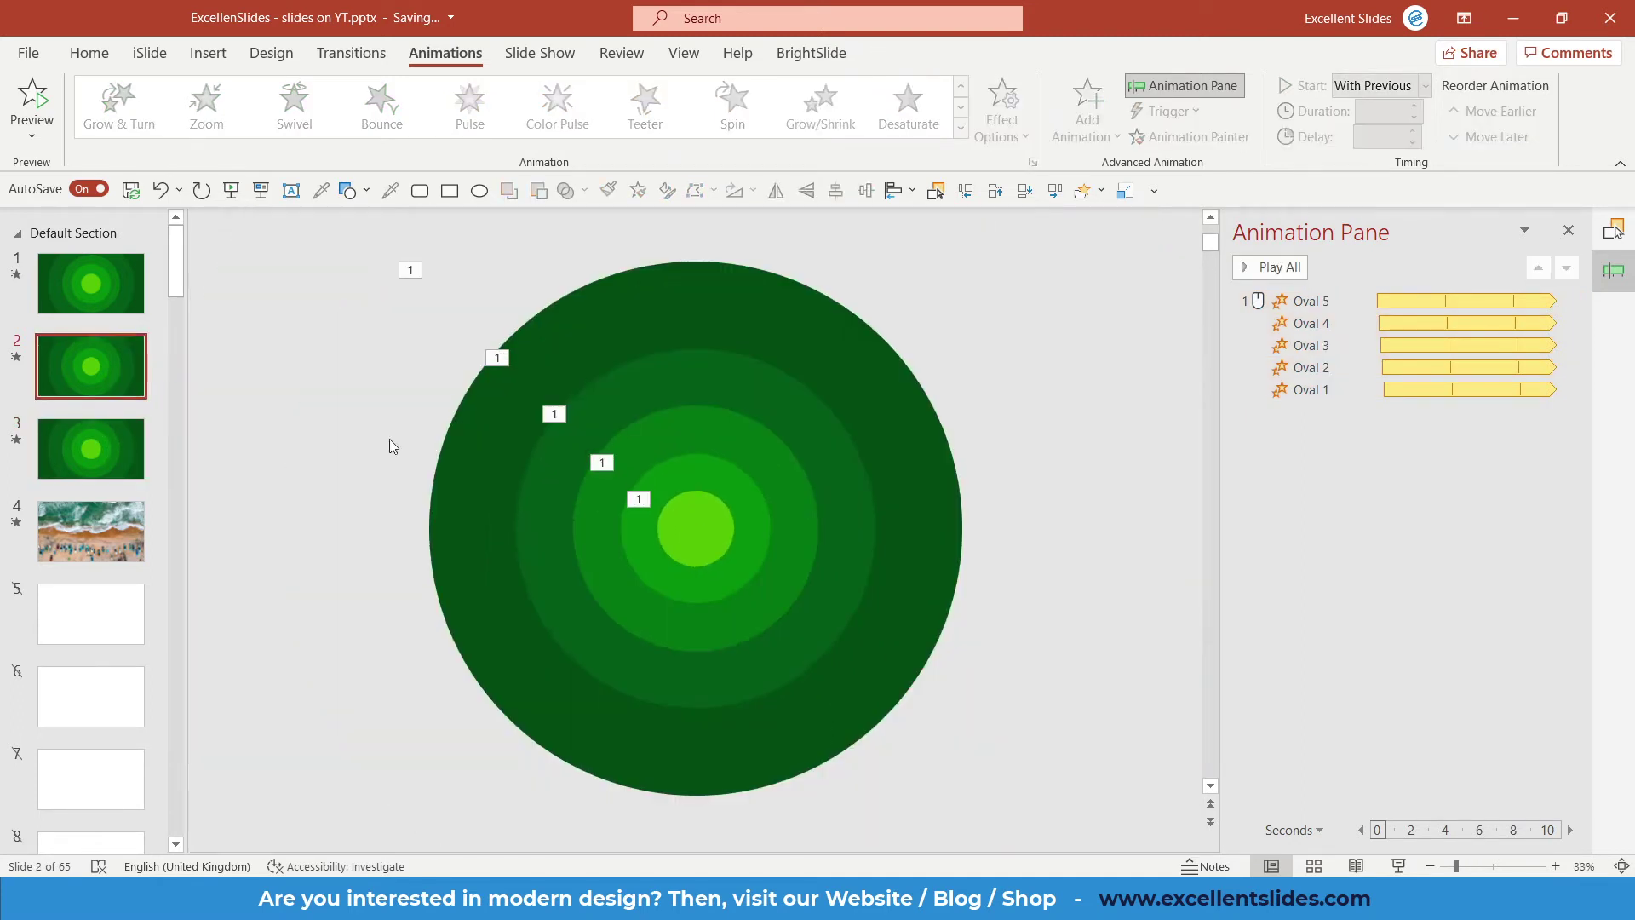
left_click(72, 448)
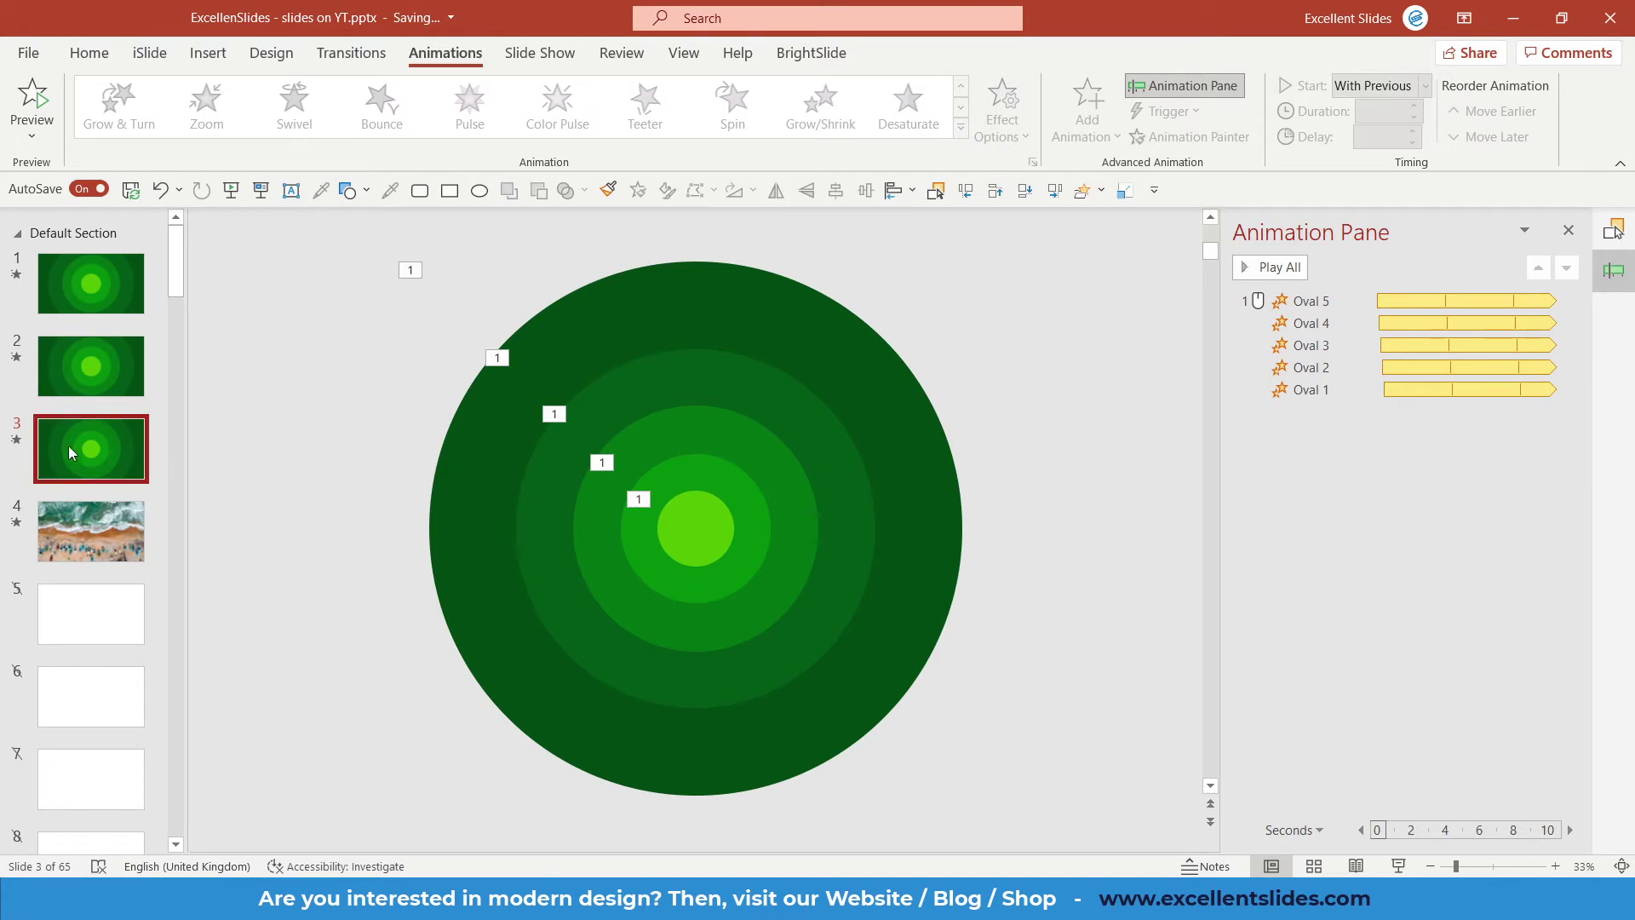
key("ctrl+d")
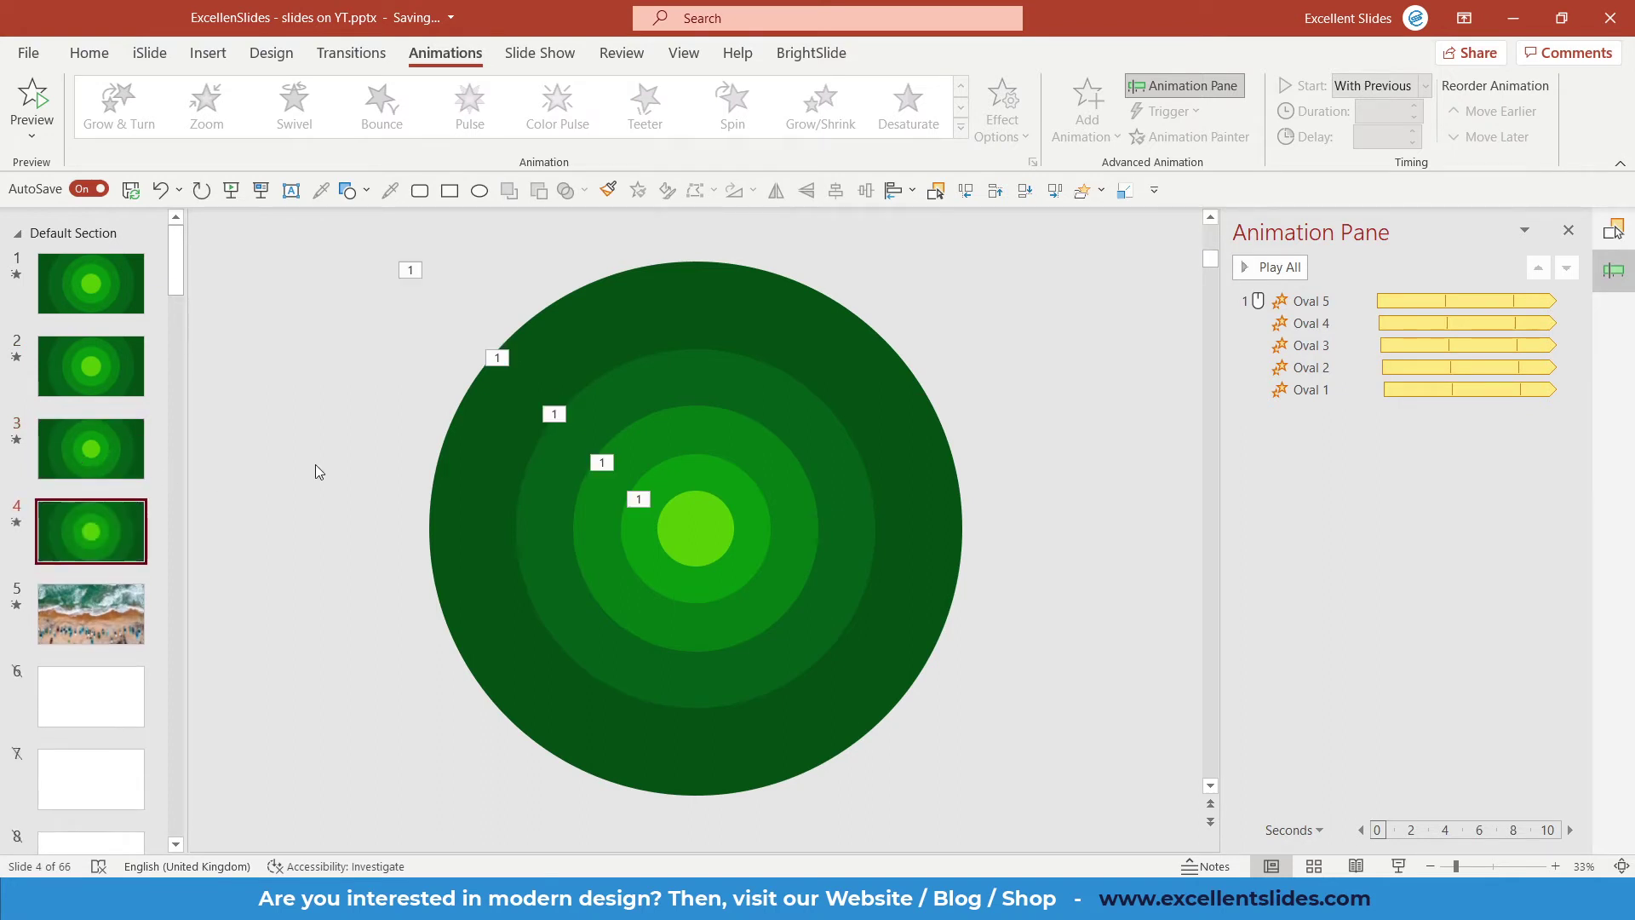
Apply a black shadow to all five circles on slide 4.
left_click(442, 355)
key("ctrl+a")
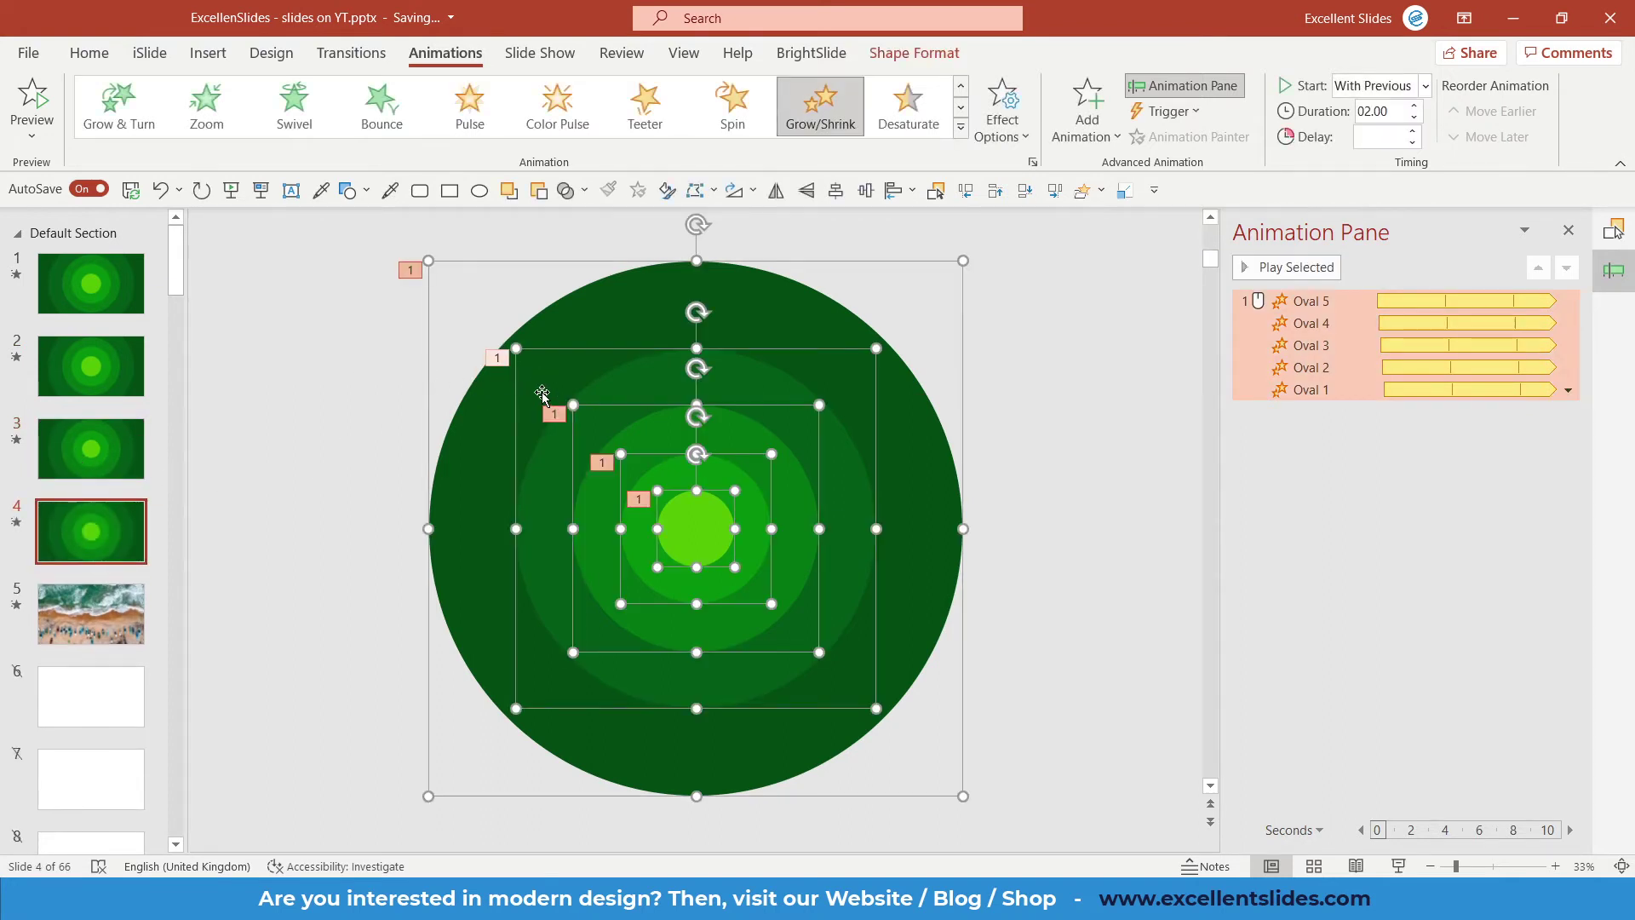
left_click(667, 192)
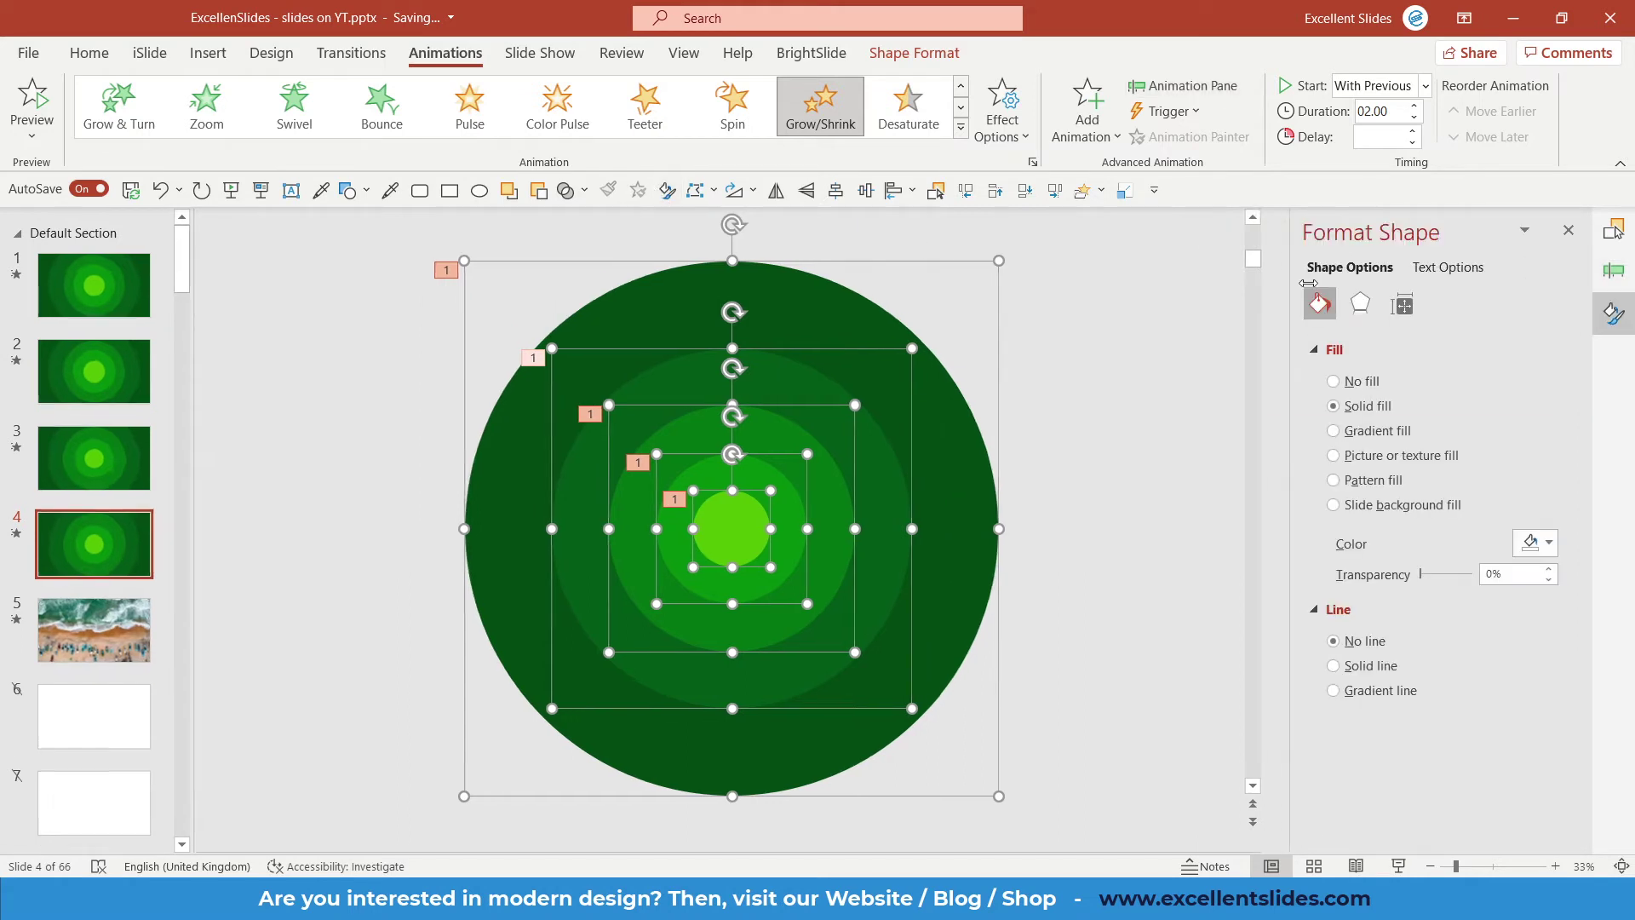
left_click(1360, 304)
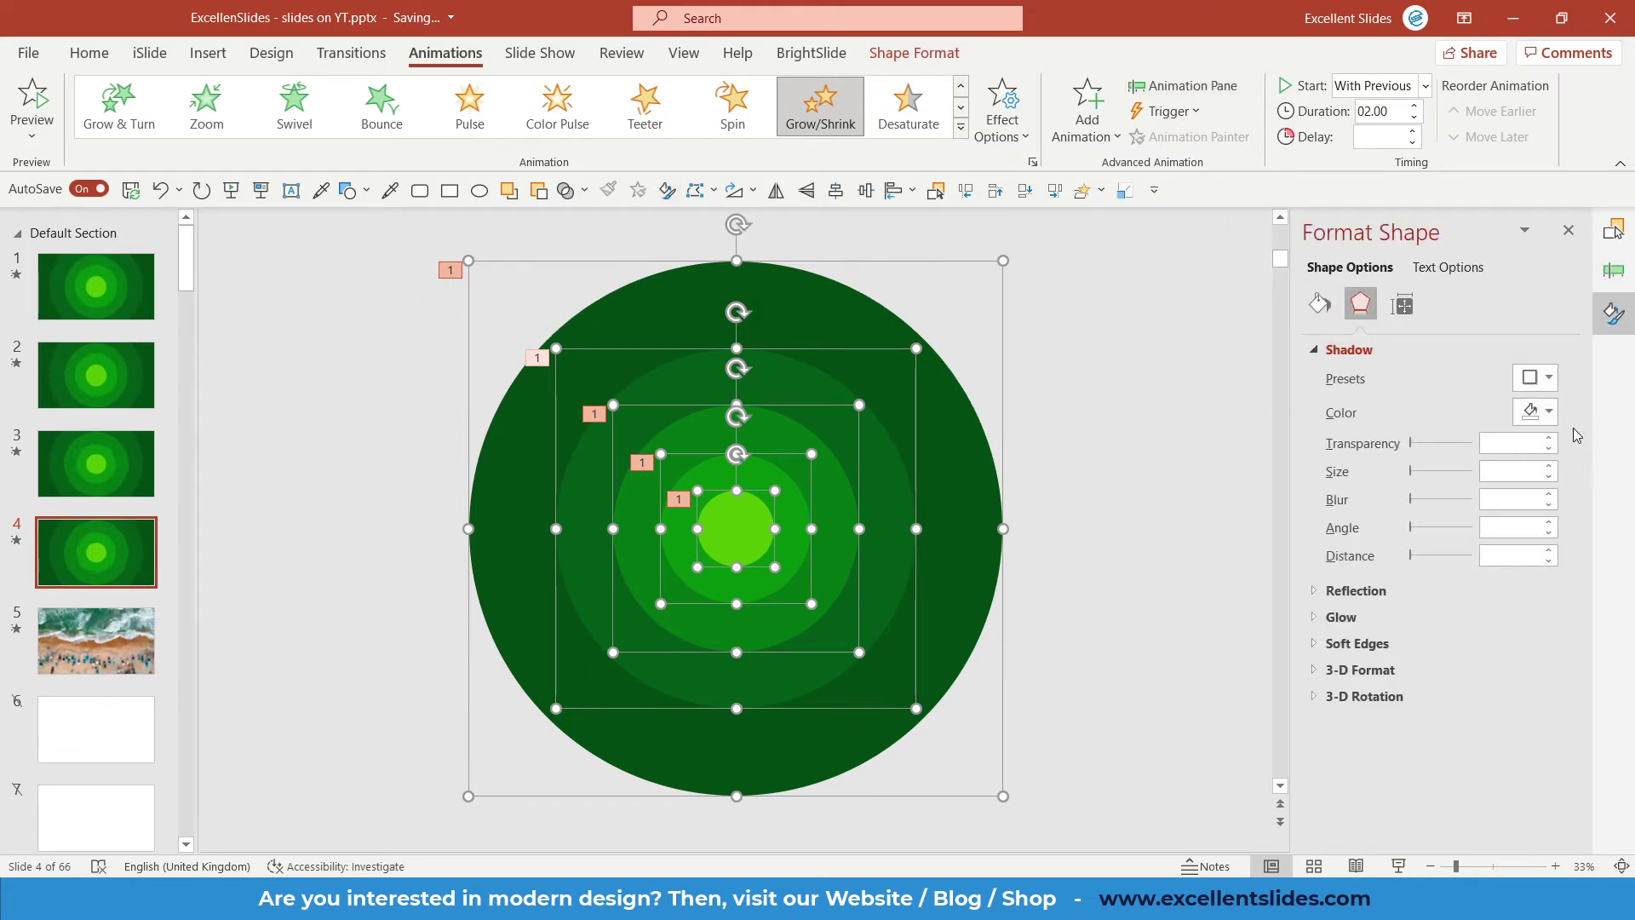
left_click(1549, 411)
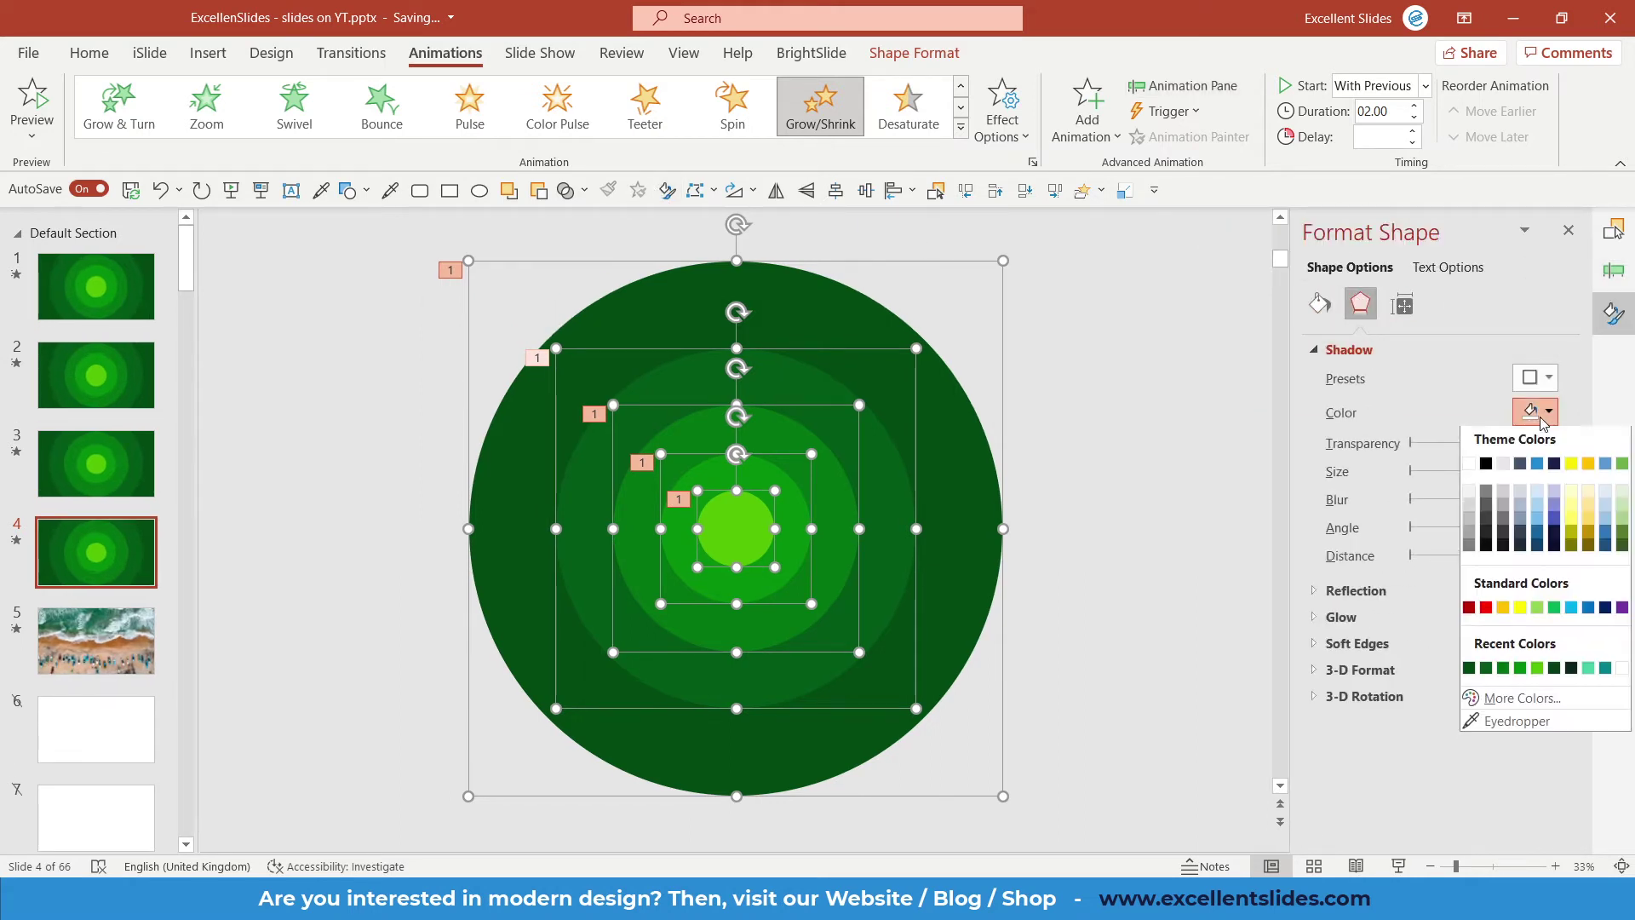
left_click(1487, 468)
scroll(920, 457, "up", 5)
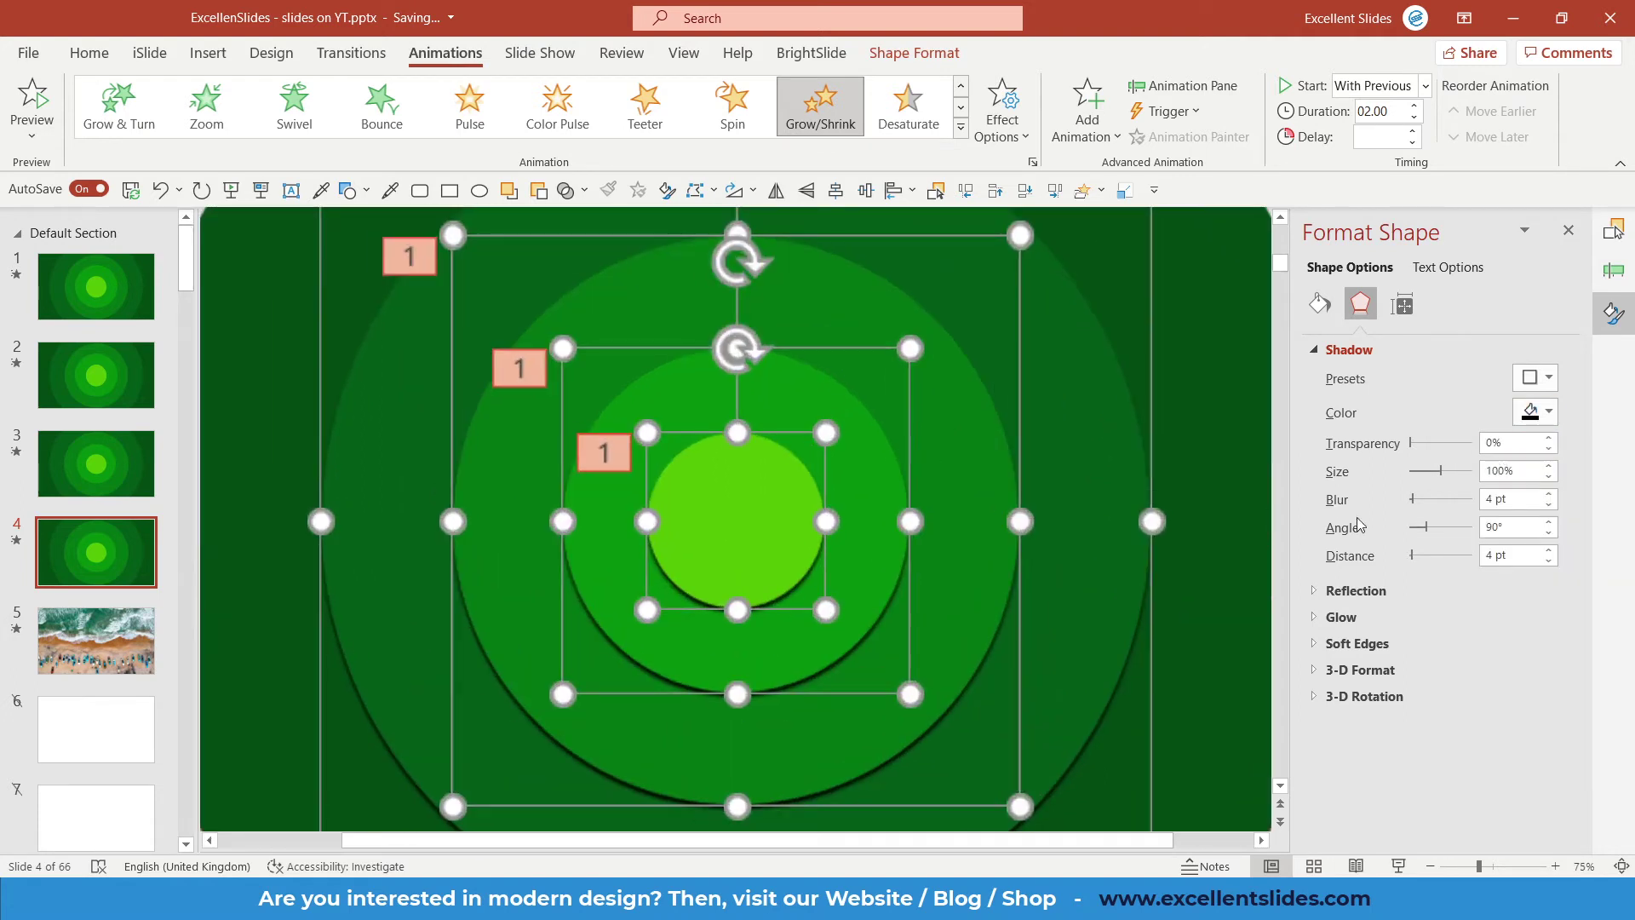
Set the circles' shadow to 0 pt distance, 61% transparency and 30 pt blur.
left_click_drag(1410, 557, 1390, 560)
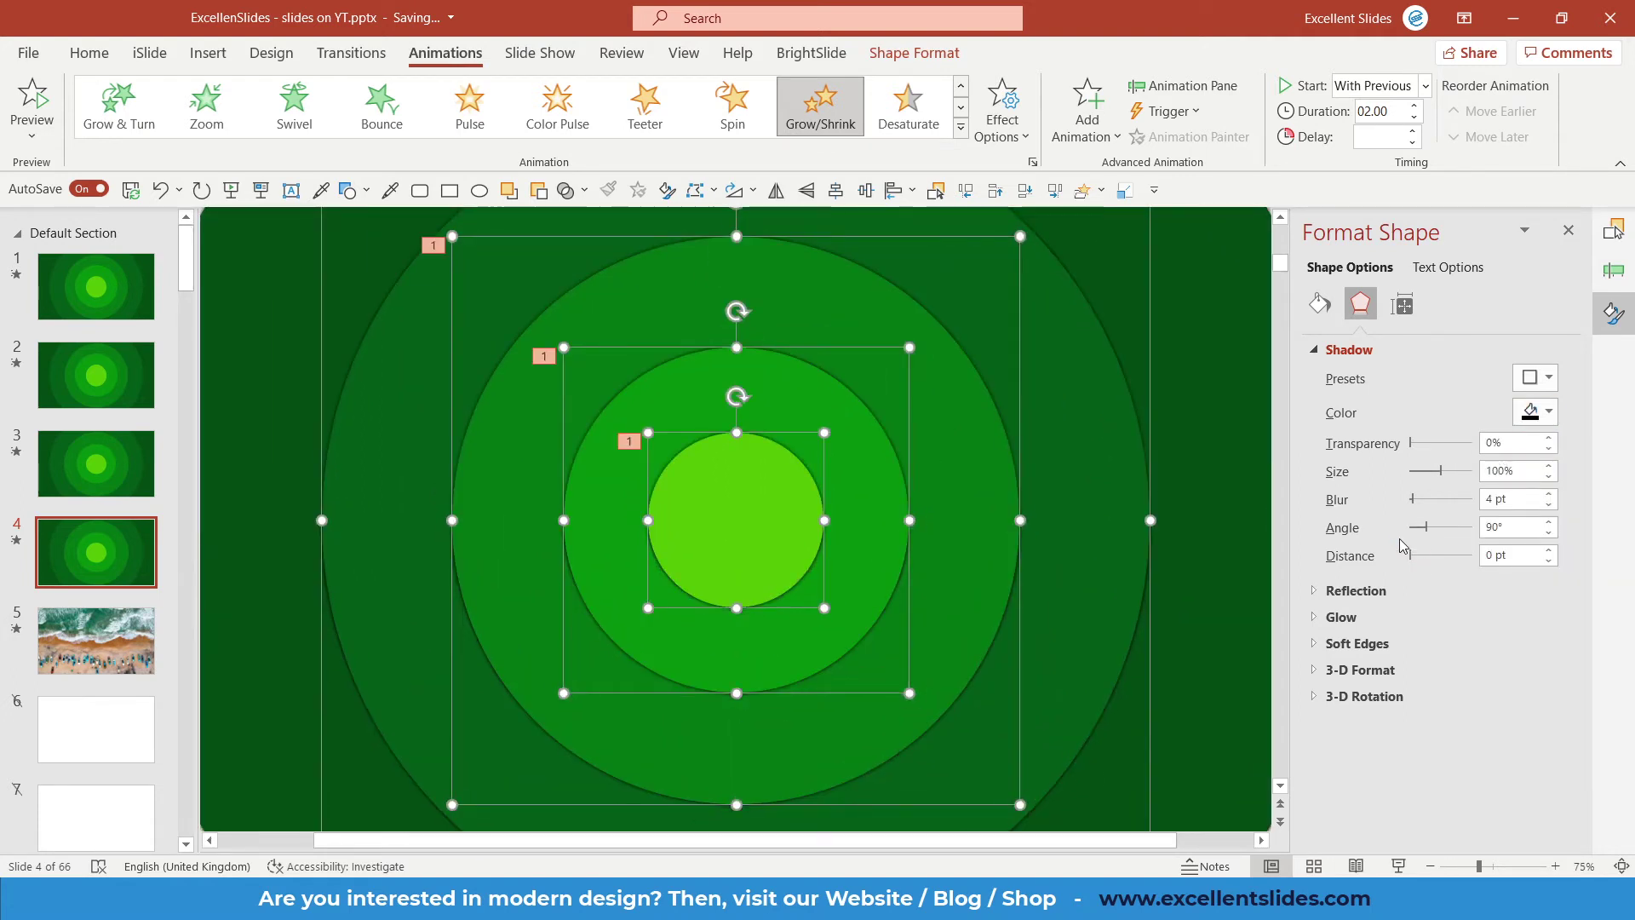
left_click_drag(1411, 444, 1452, 450)
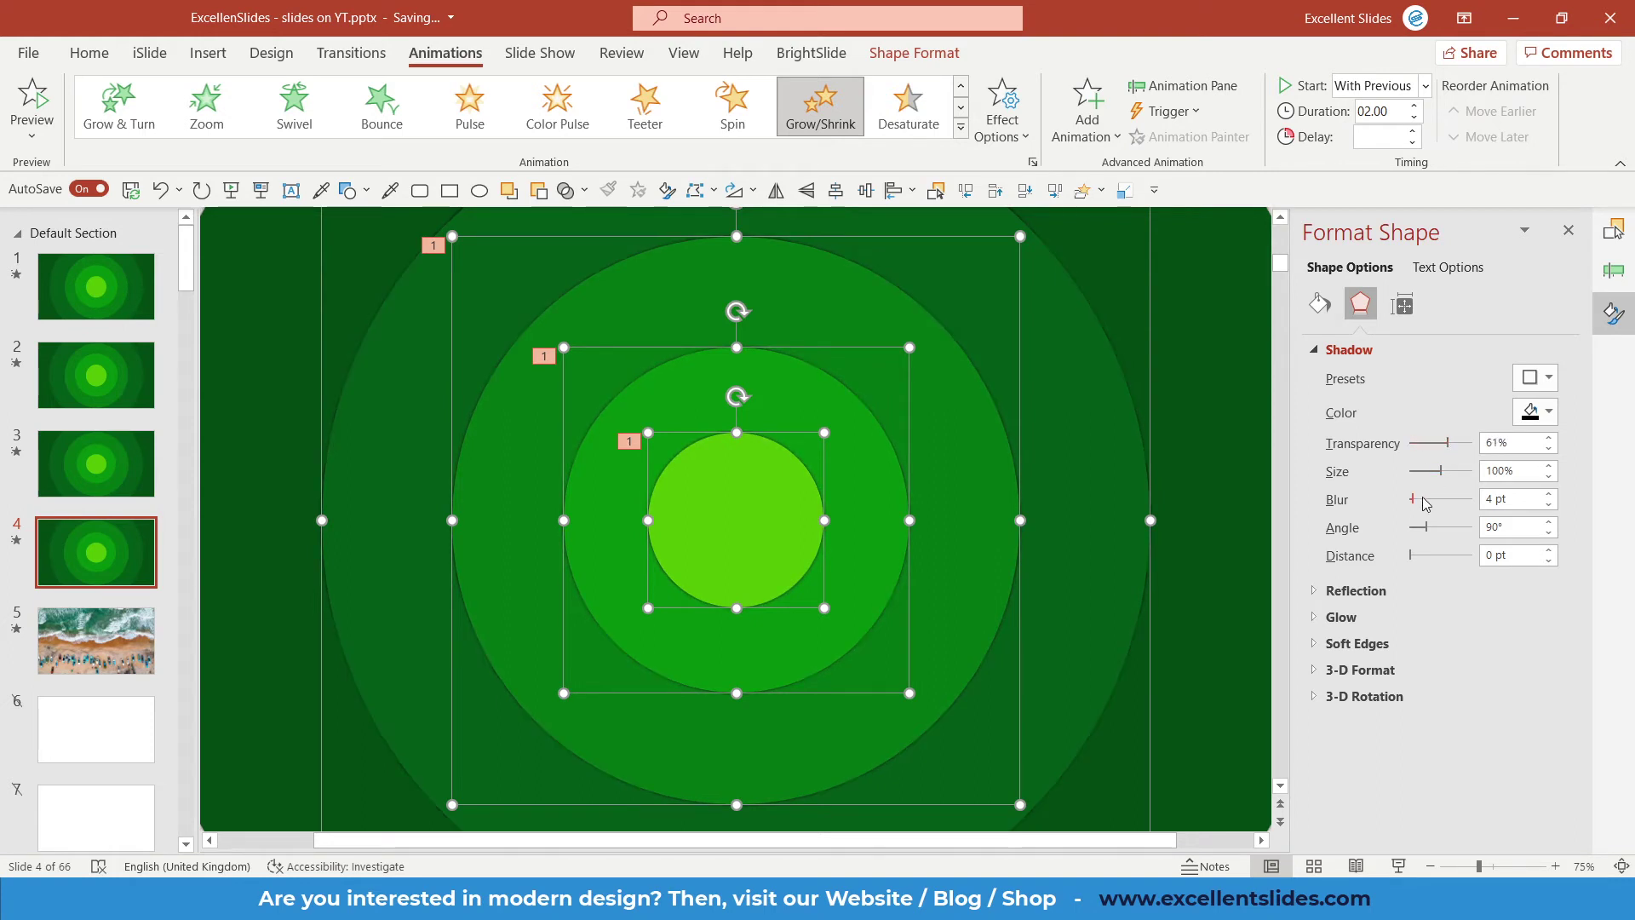
left_click(1550, 495)
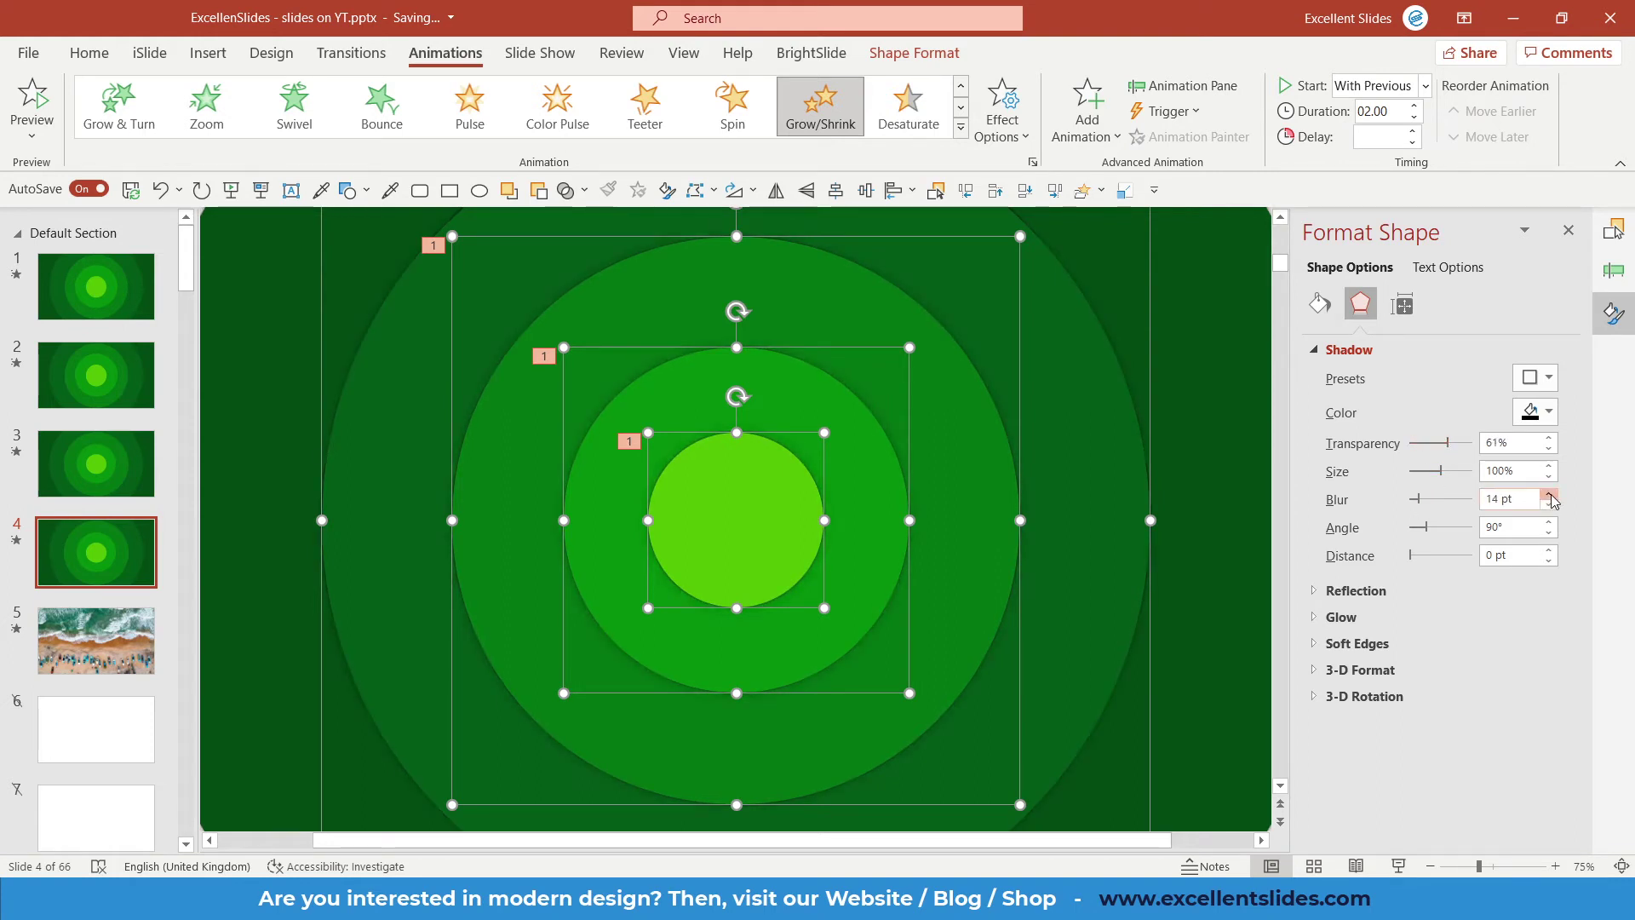
left_click(1550, 495)
left_click(1550, 495)
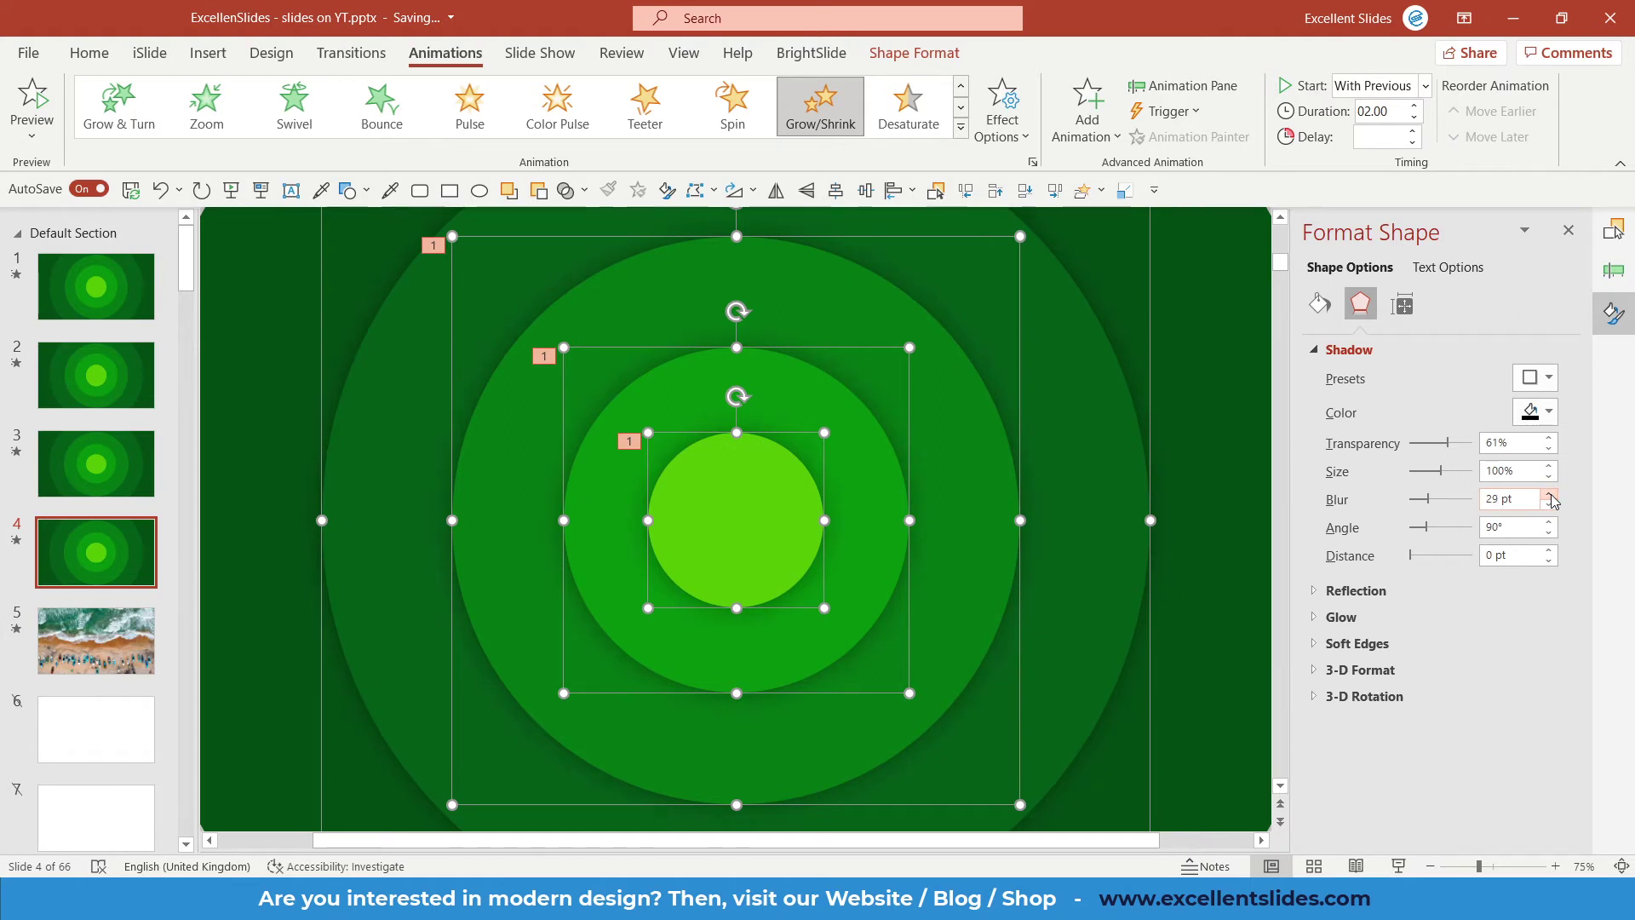
Play the shadowed circles of slide 4 in the full-screen slide show, and duplicate that slide.
left_click(261, 190)
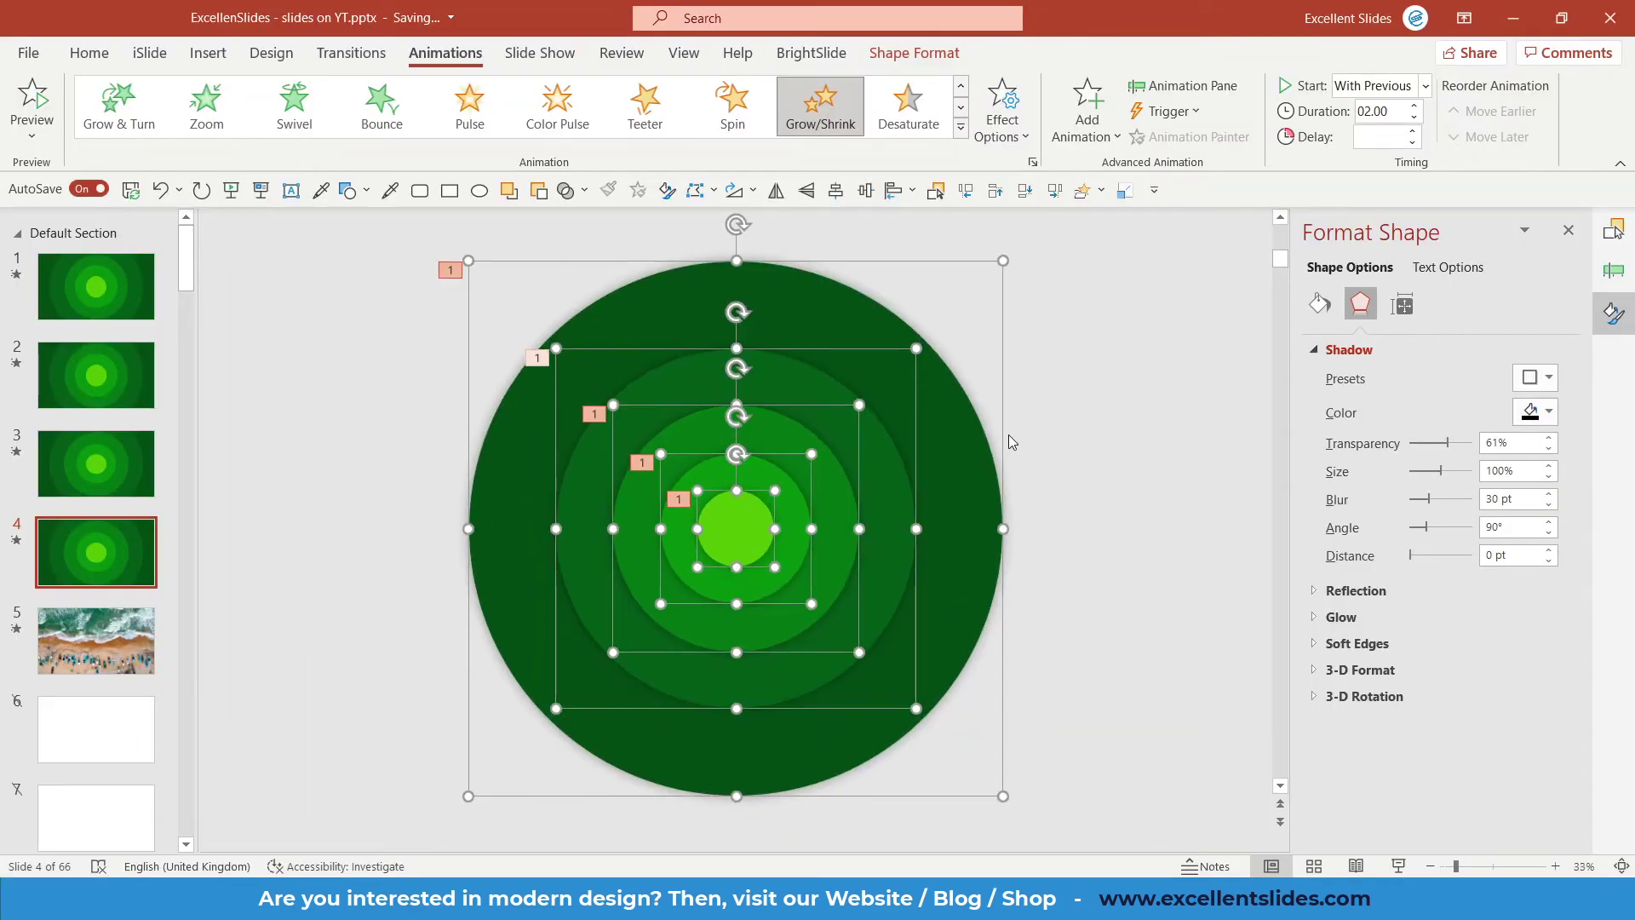
left_click(395, 575)
left_click(53, 559)
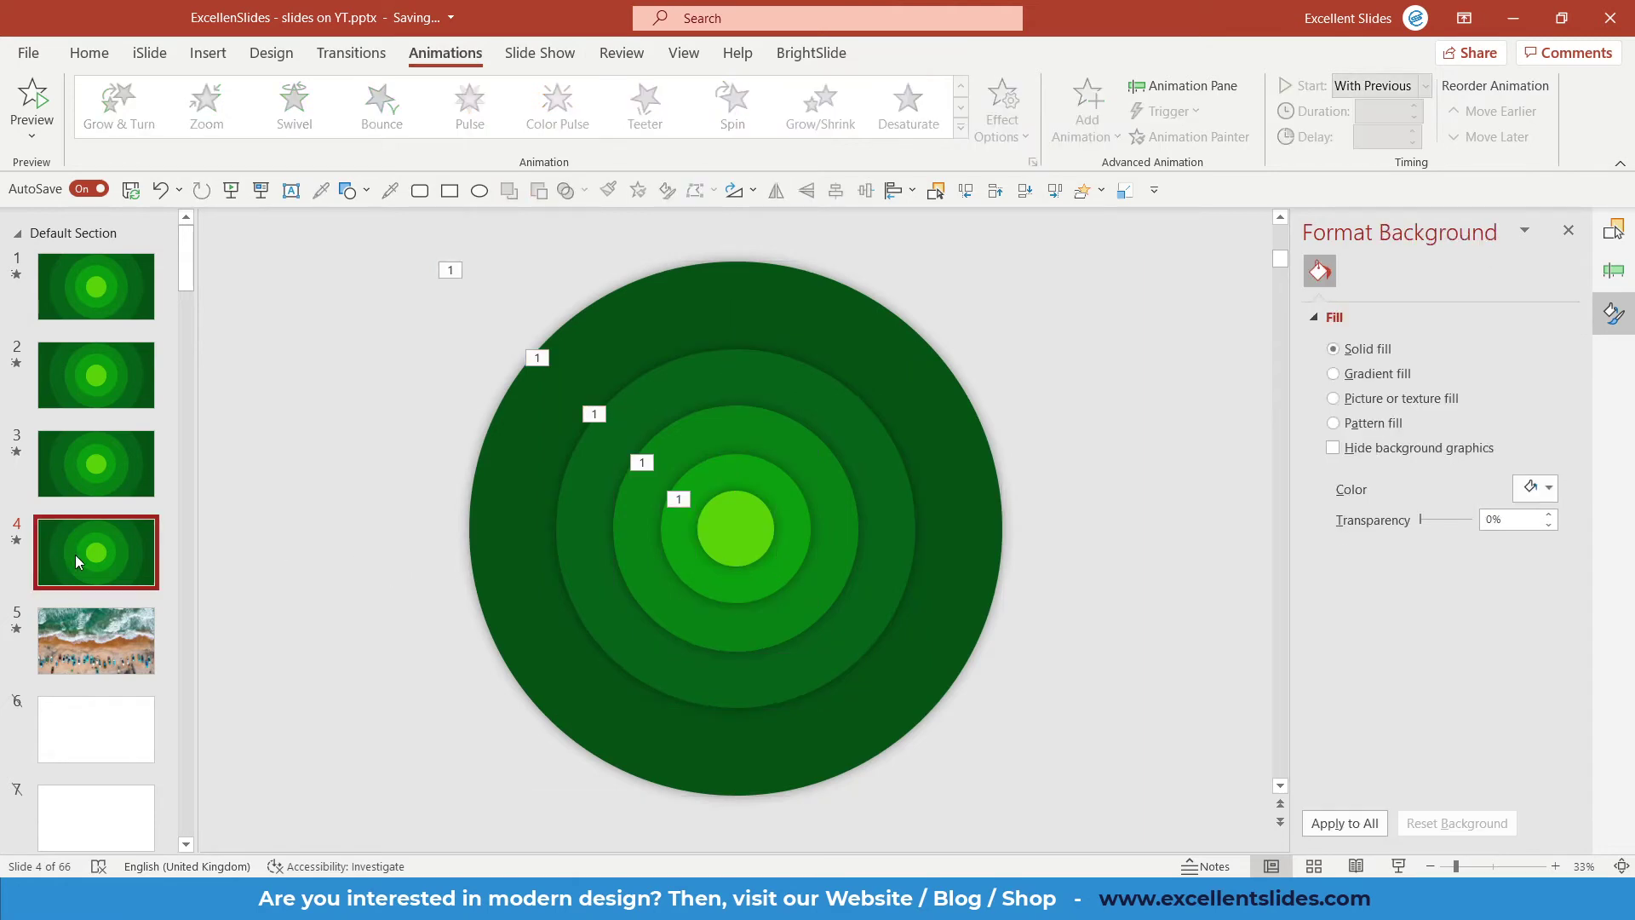
key("ctrl+d")
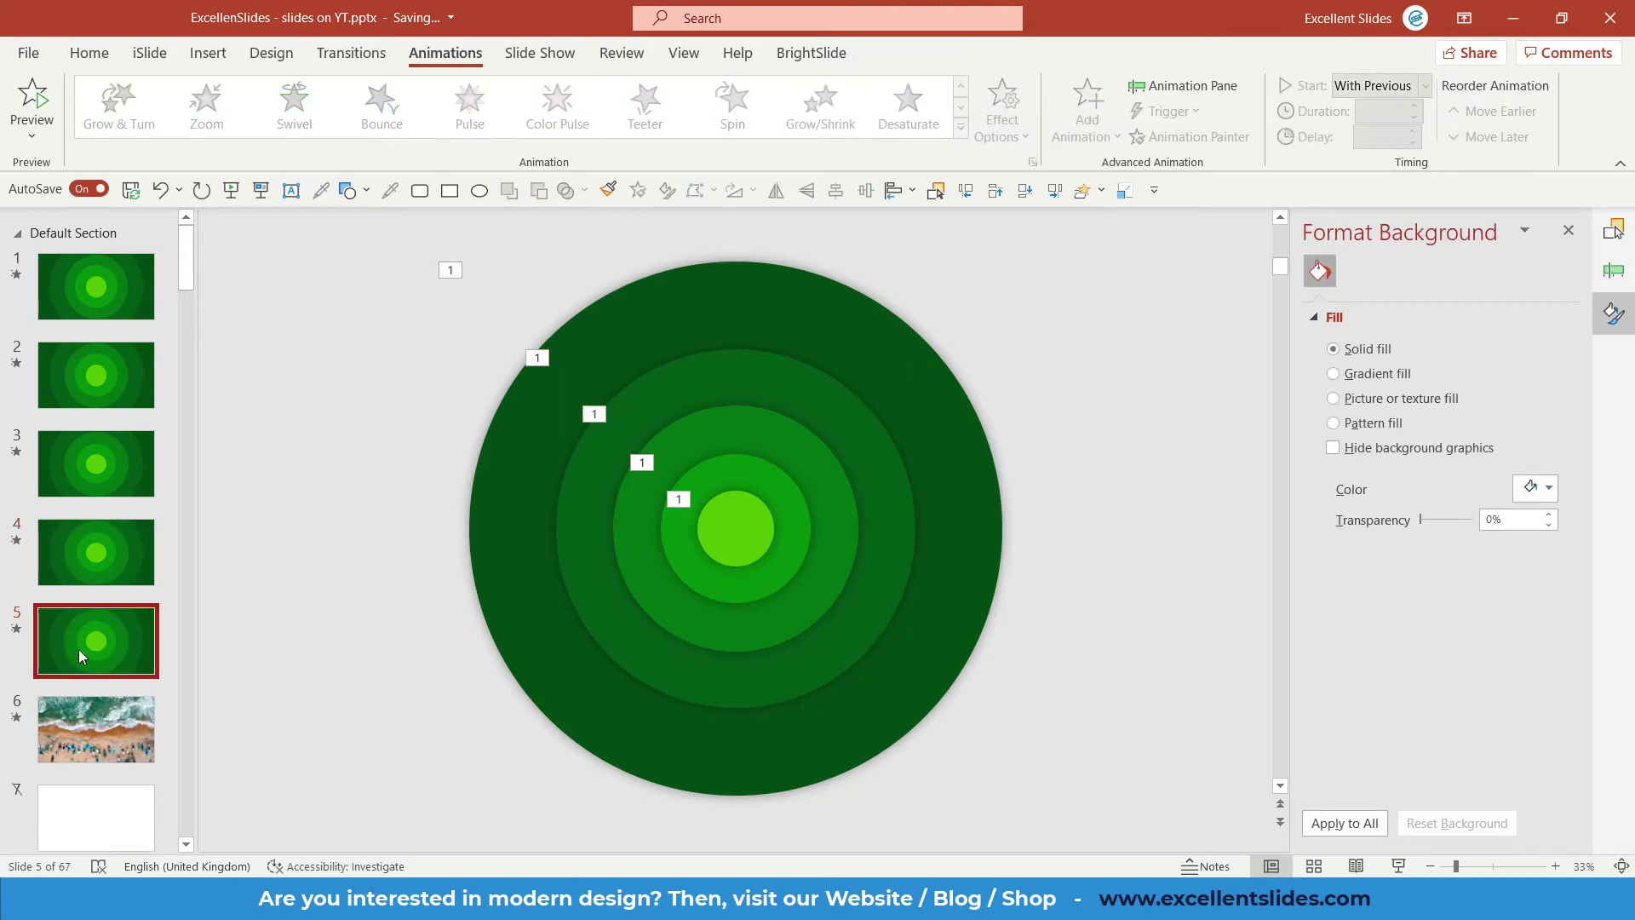
Examine the circles over the beach photo on slide 6 and the fill settings of the innermost one.
left_click(82, 726)
left_click(748, 532)
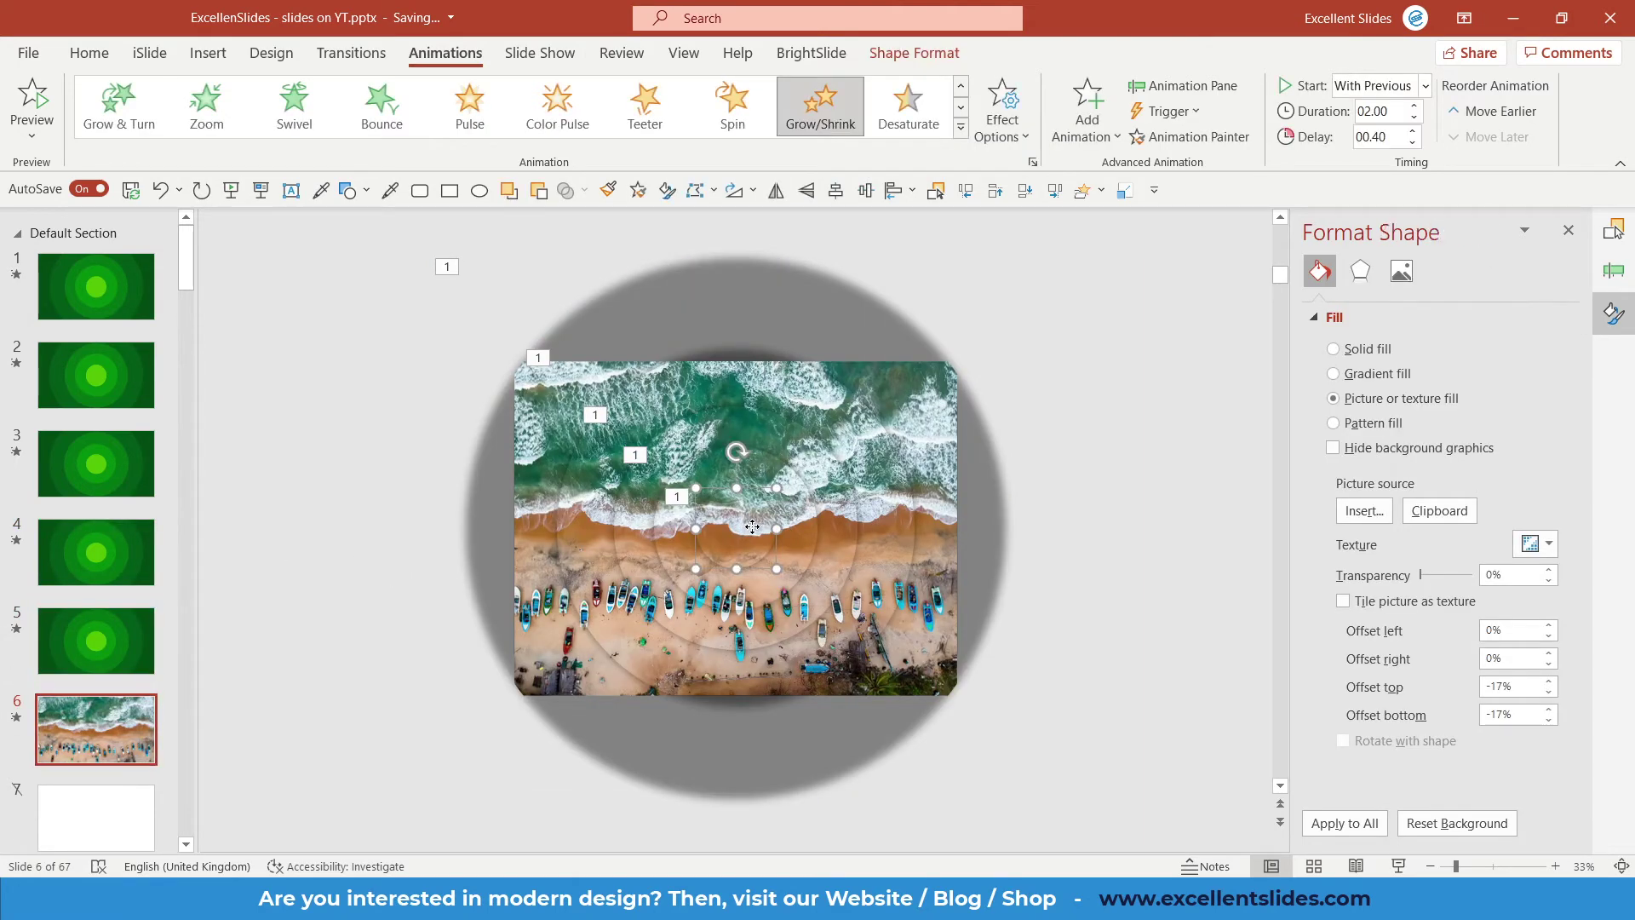
scroll(749, 530, "up", 3)
scroll(754, 530, "down", 3)
scroll(705, 558, "up", 3)
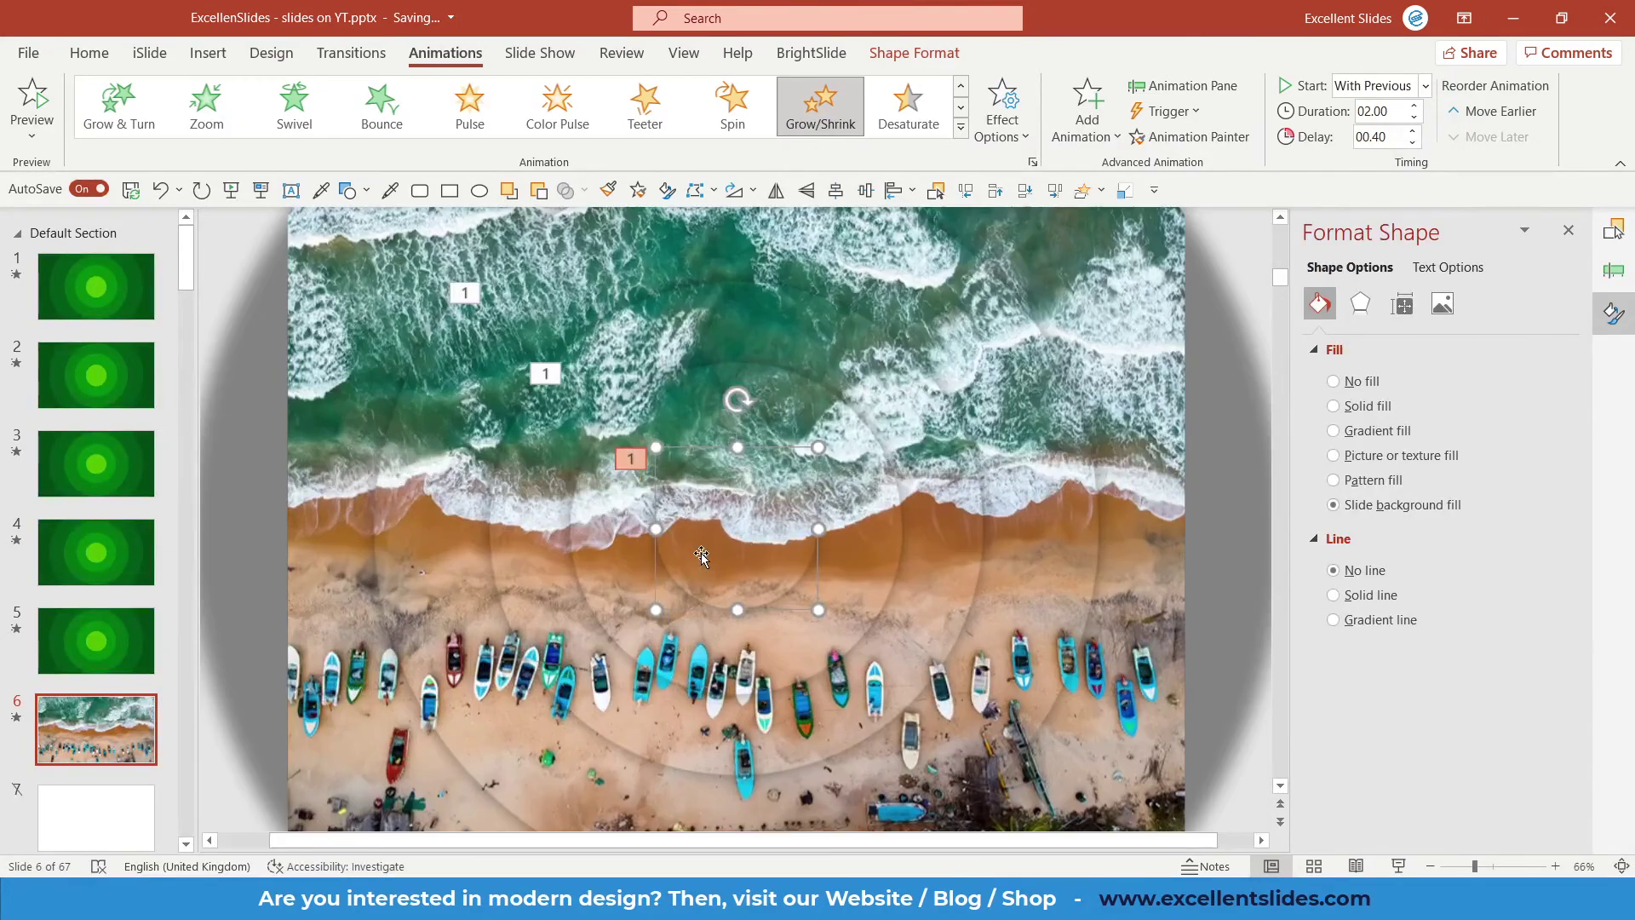
key("Escape")
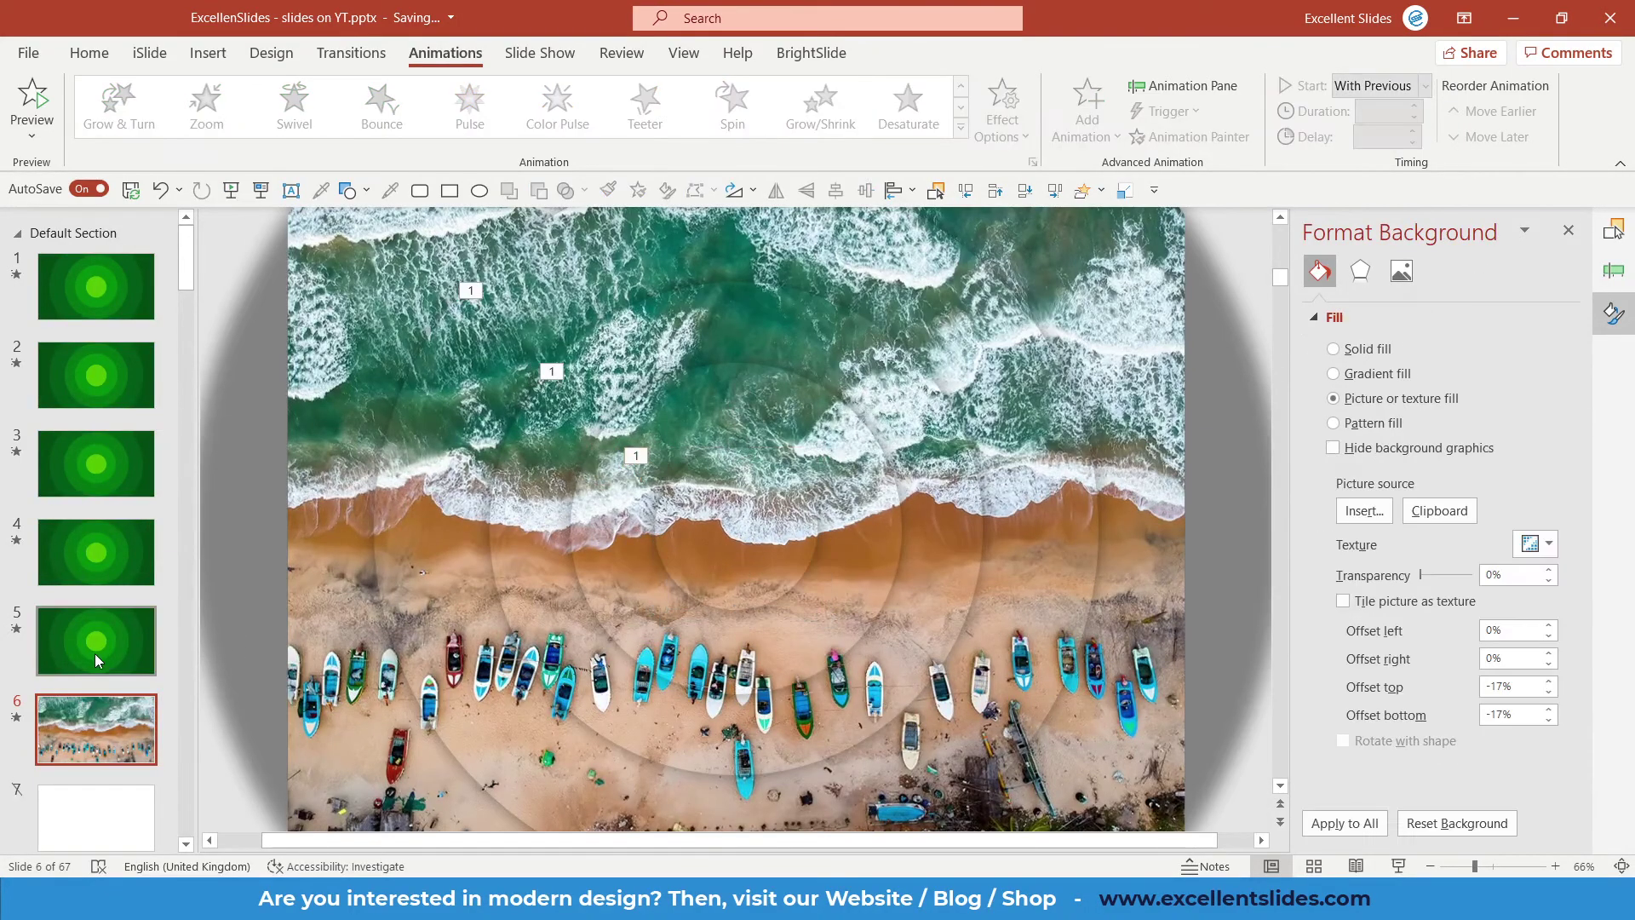
Try a slide background fill on the innermost circle of slide 5.
left_click(94, 653)
left_click(656, 599)
scroll(852, 456, "down", 3)
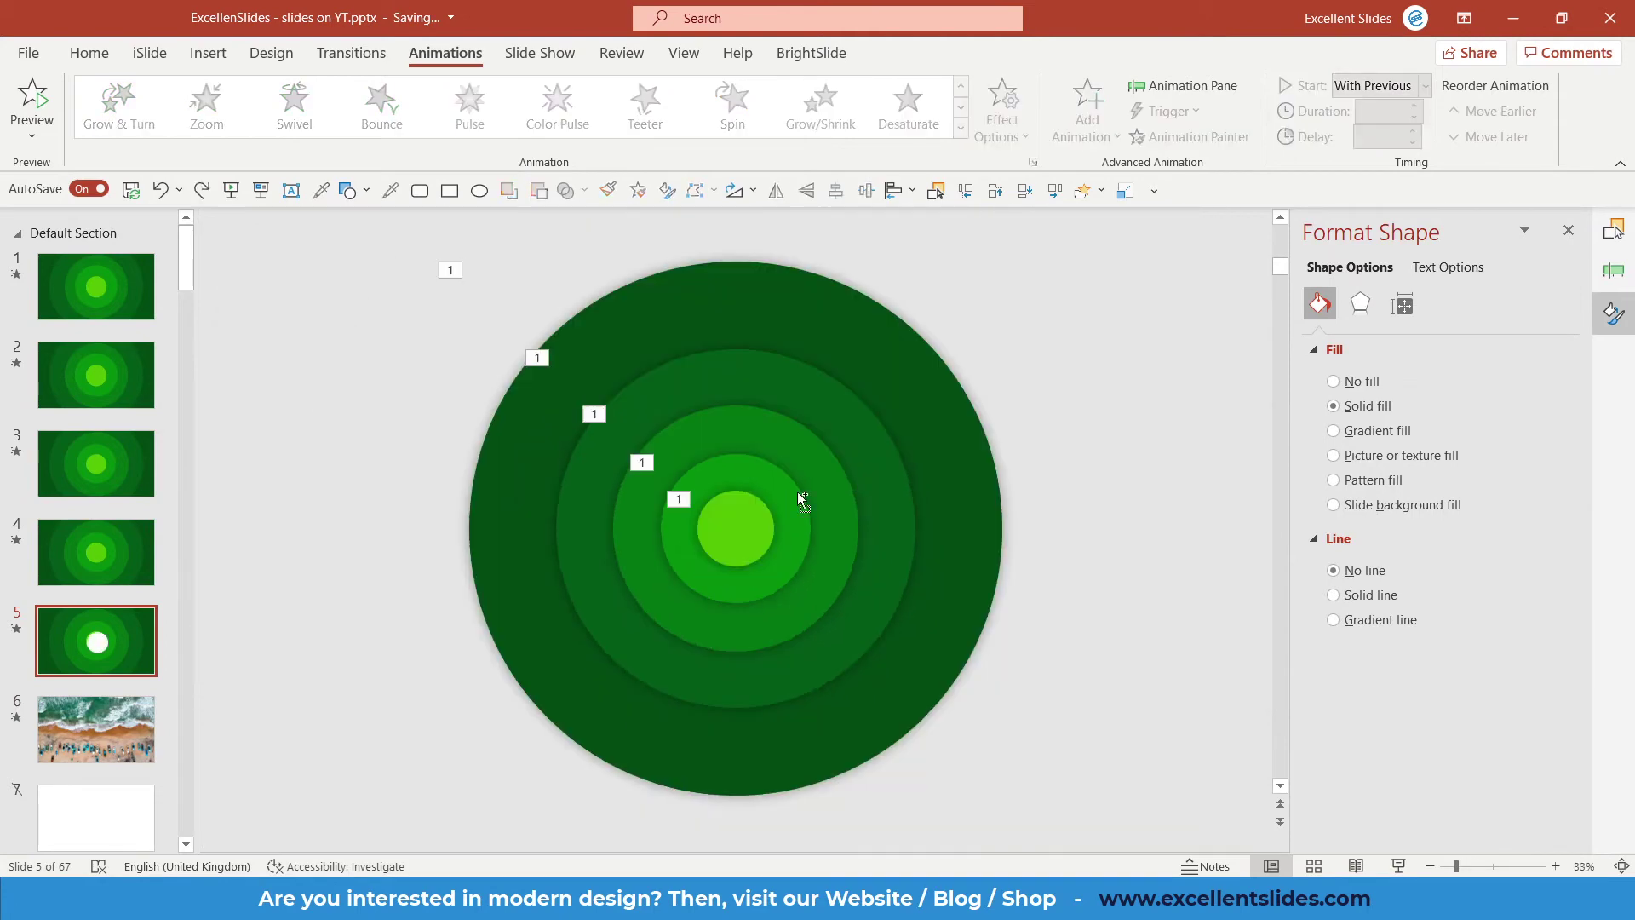
key("Escape")
Move the five shadowed circles from slide 5 onto slide 6, which has the beach photo as its background.
left_click(109, 739)
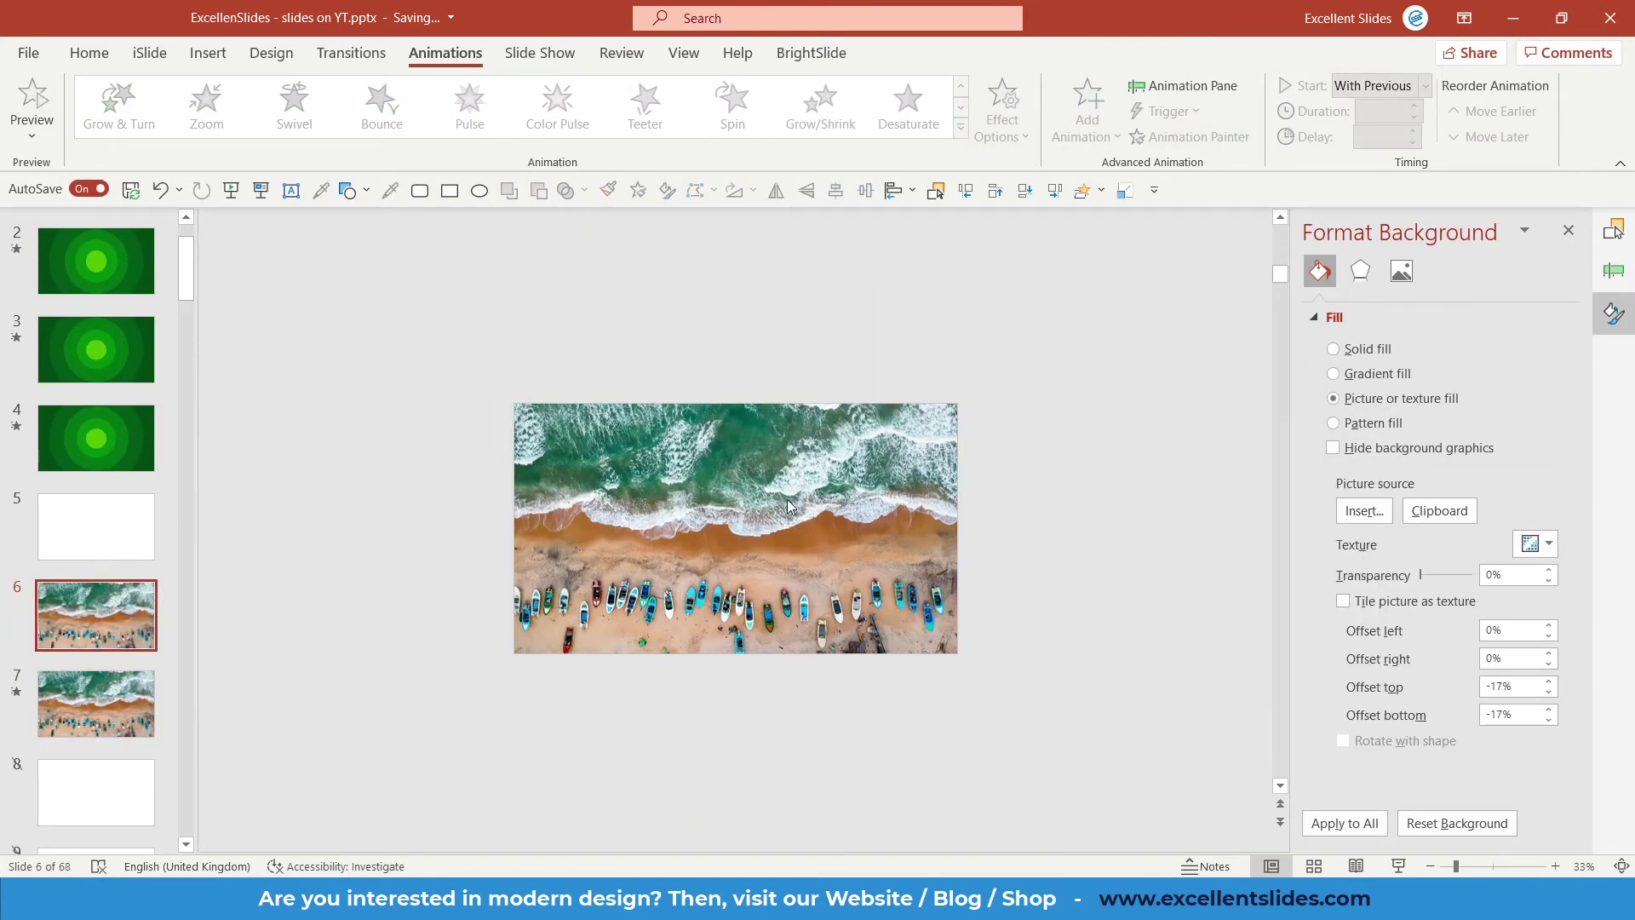
scroll(815, 502, "up", 2)
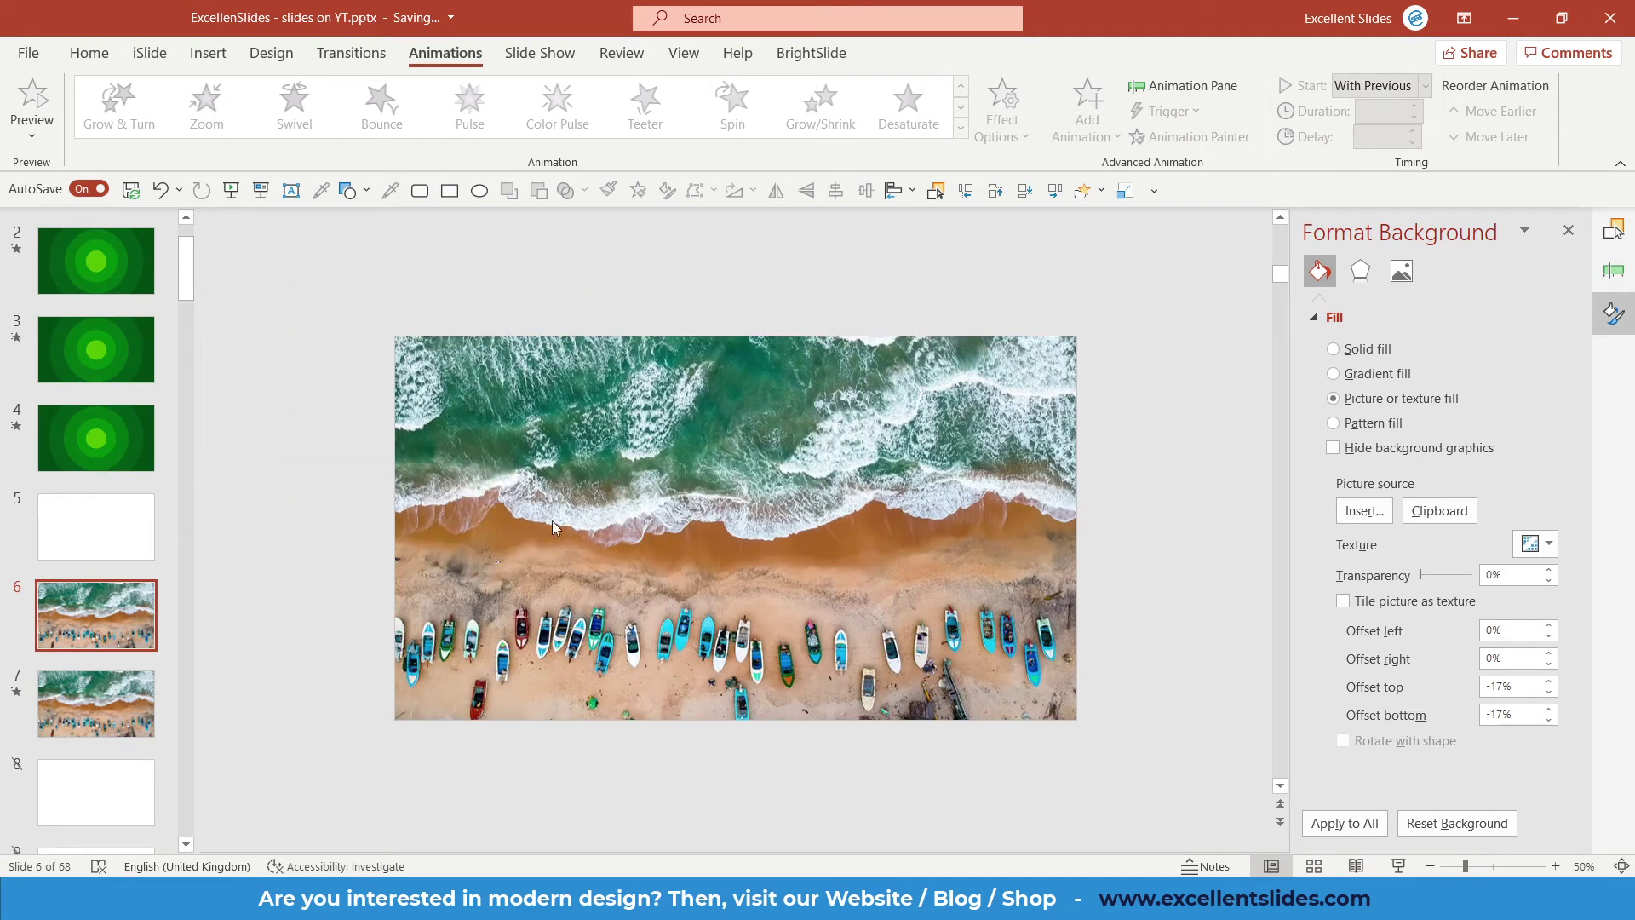
right_click(1160, 398)
left_click(1240, 645)
left_click_drag(348, 306, 1140, 777)
key("ctrl+v")
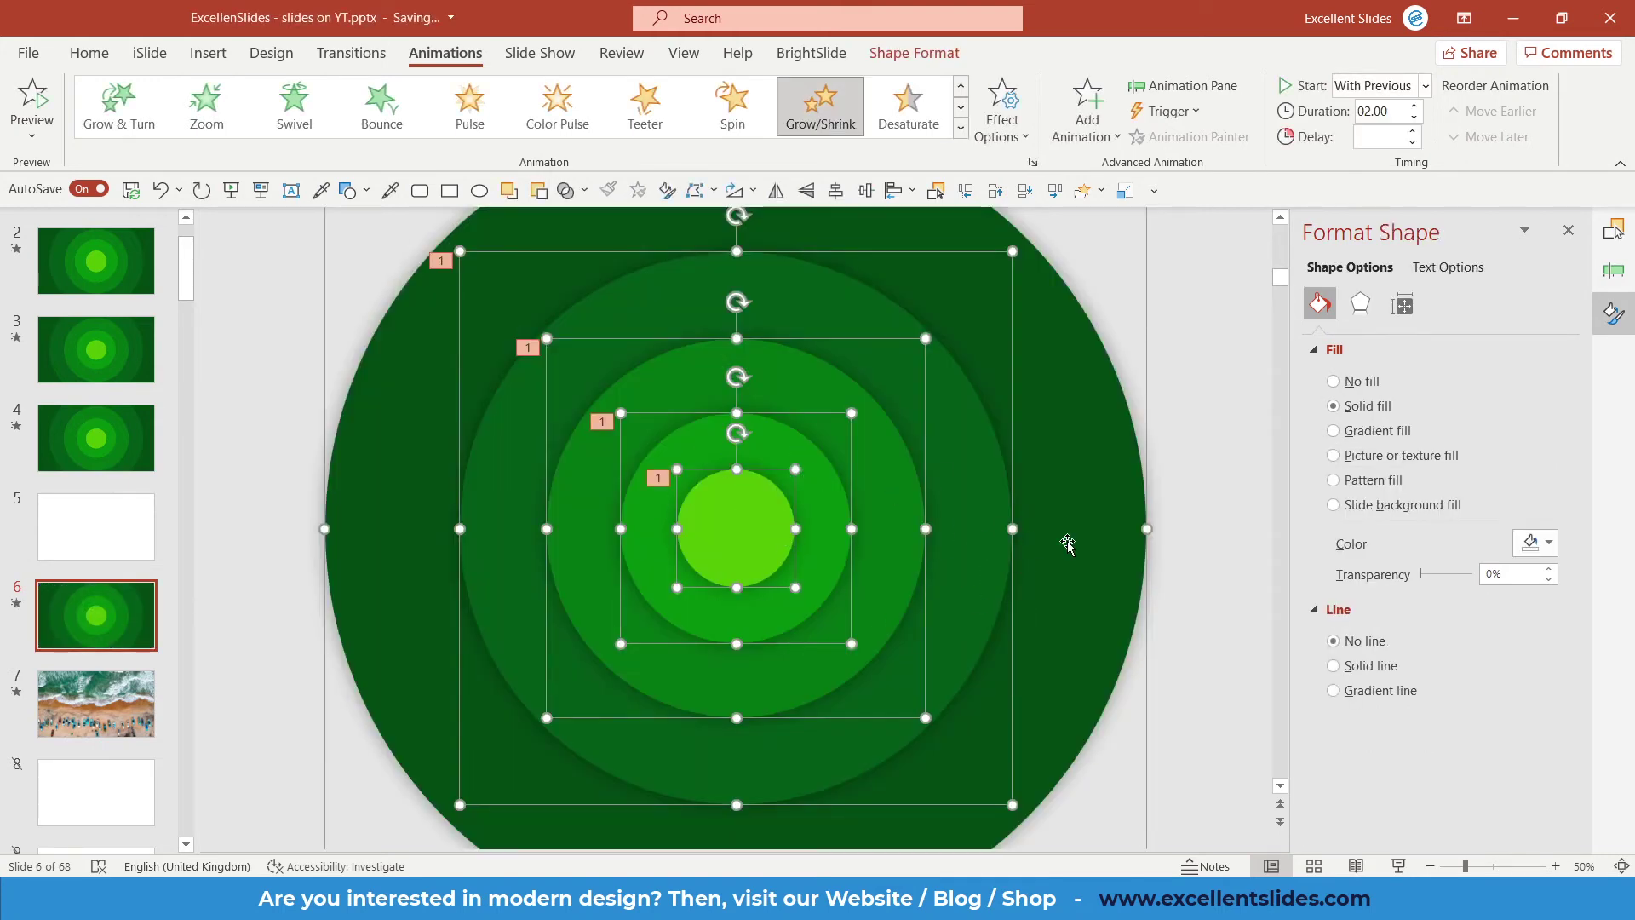
Set the fill of all five circles on slide 6 to slide background fill.
left_click(1220, 531)
key("ctrl+a")
left_click(1383, 507)
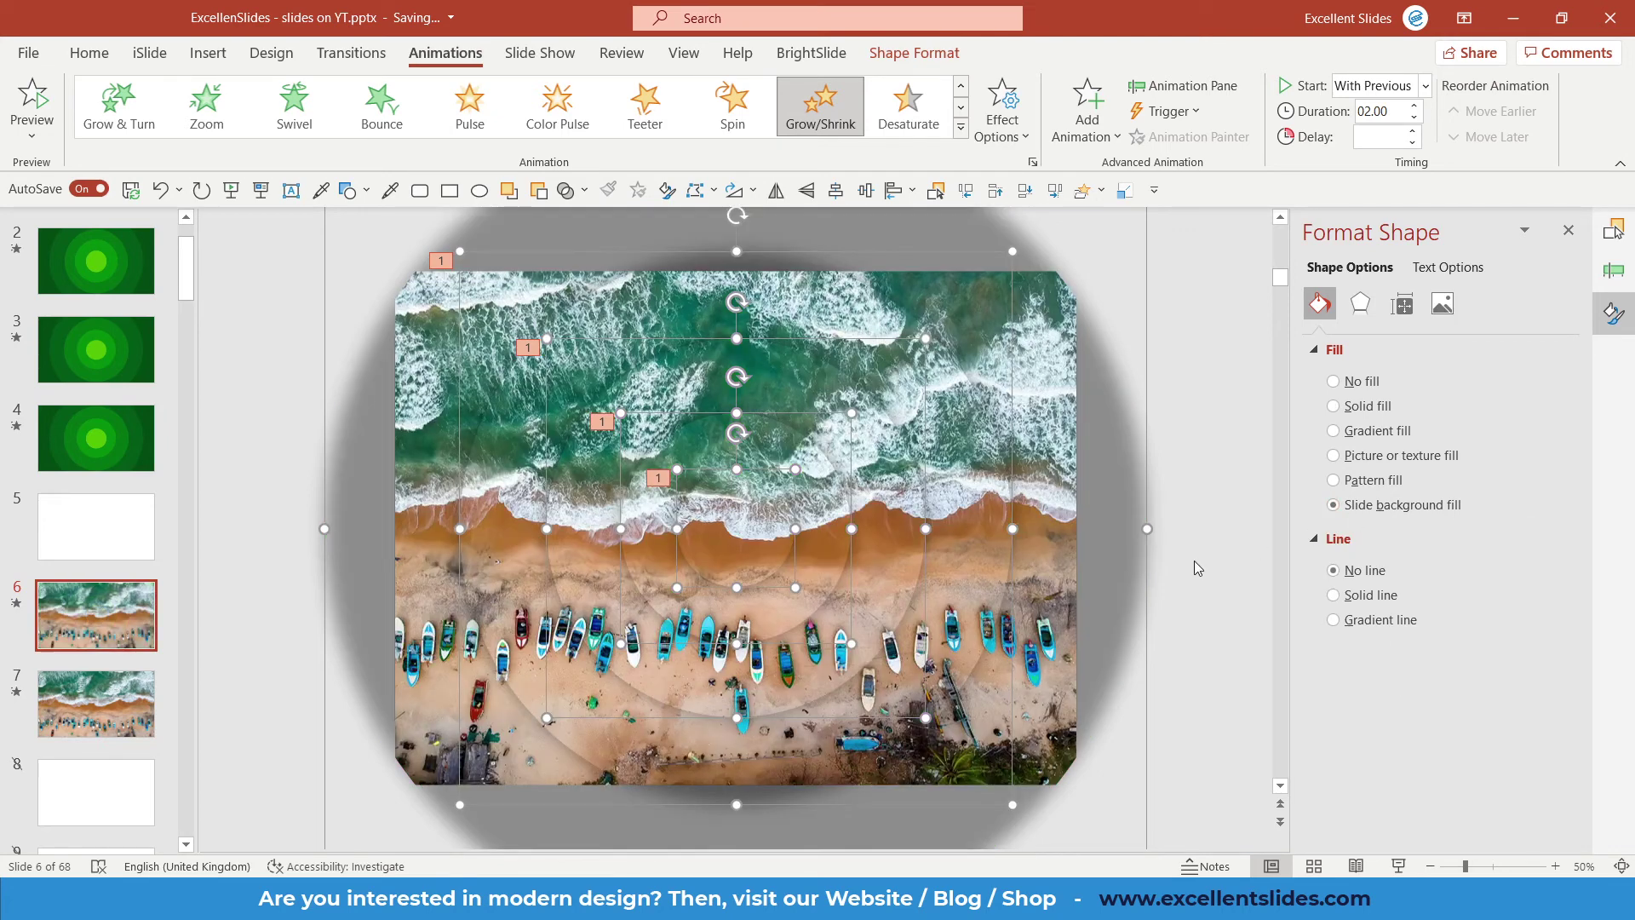